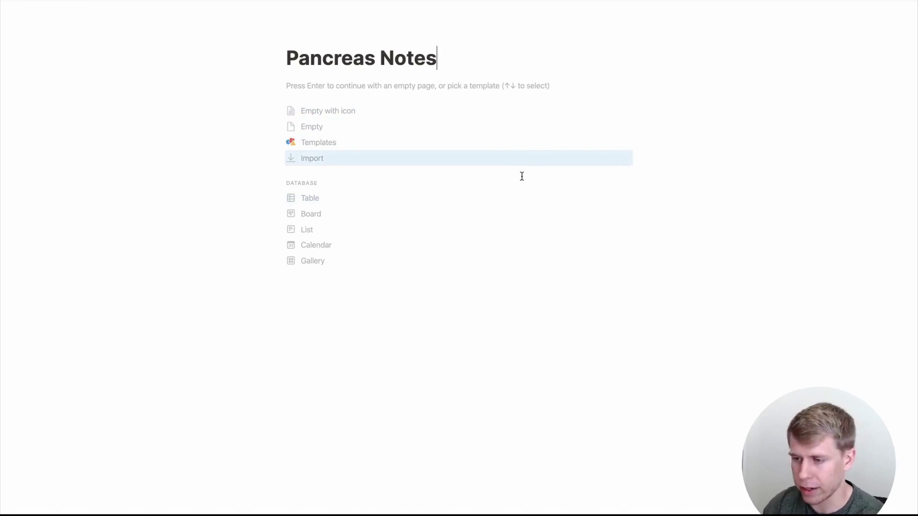
Step: Write a paragraph under the title on the pancreas's exocrine and endocrine functions
{"action": "mouse_move", "coordinate": [15, 110]}
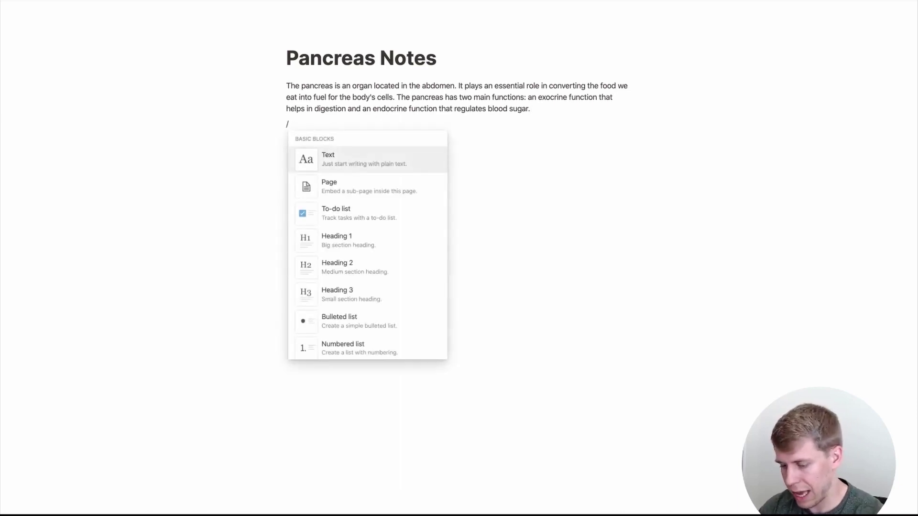
{"action": "key", "text": "Return"}
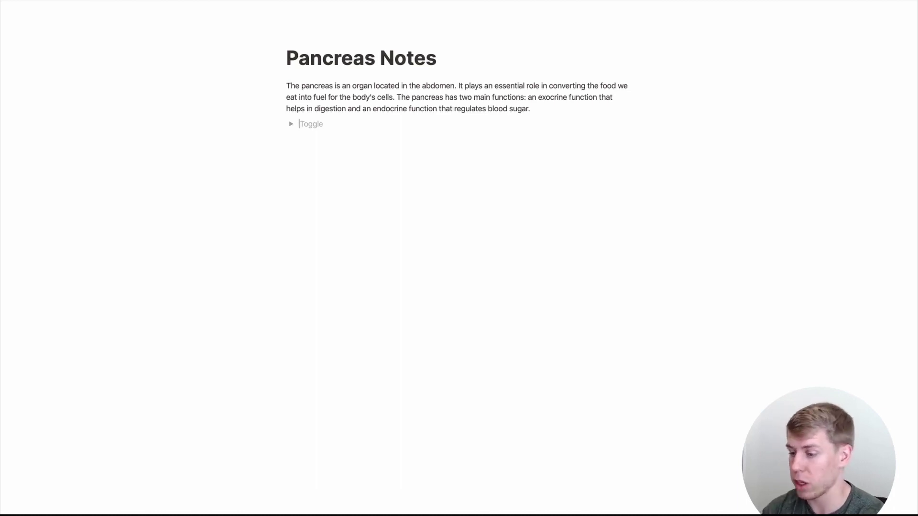
{"action": "type", "text": "What are the two main functions of the pancreas?"}
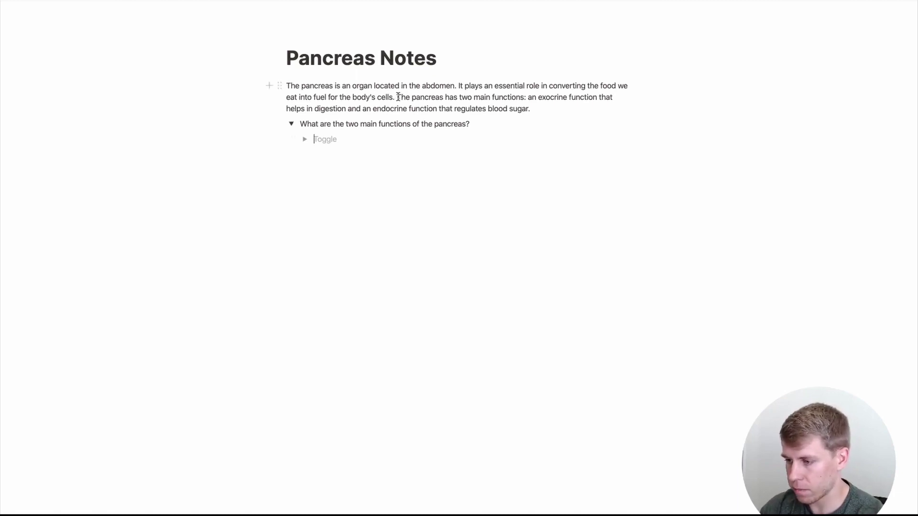
Step: Paste the answer sentence into the nested toggle, capitalise its first letter and bold it
{"action": "left_click_drag", "start_coordinate": [528, 98], "coordinate": [530, 108]}
{"action": "key", "text": "ctrl+c"}
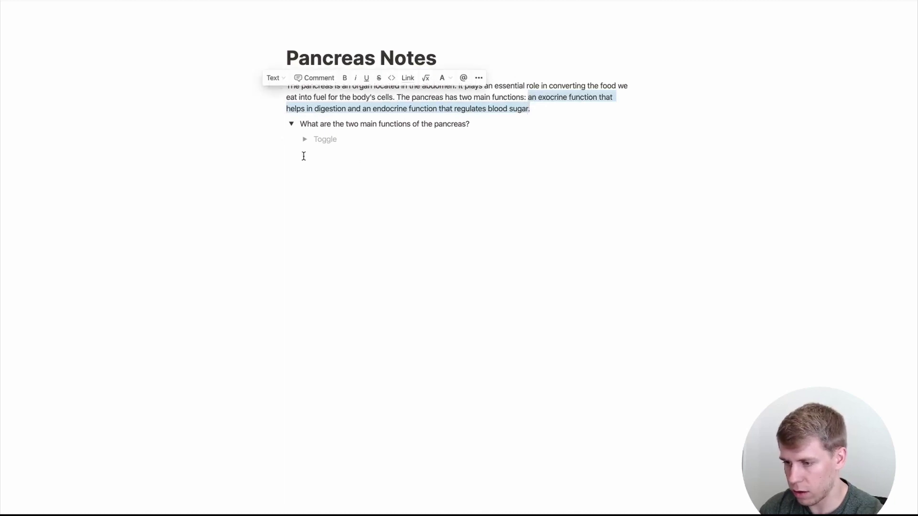
{"action": "left_click", "coordinate": [323, 140]}
{"action": "key", "text": "ctrl+v"}
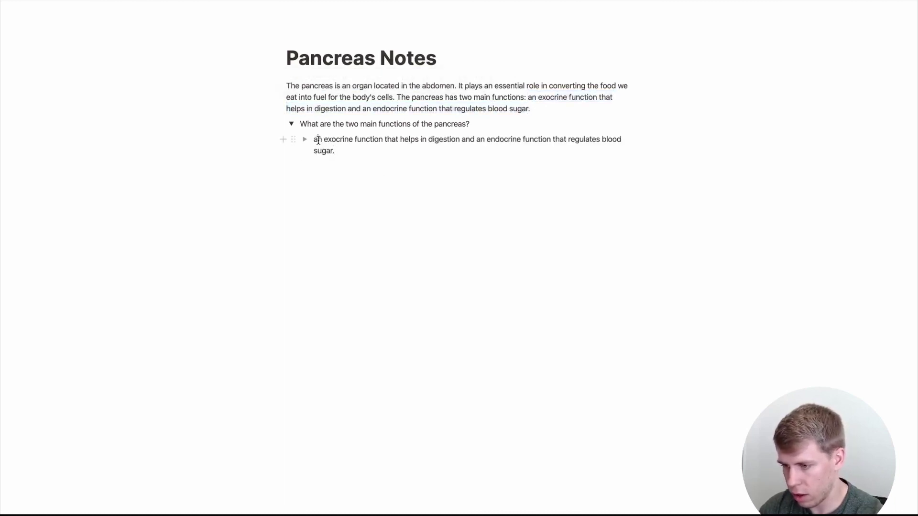
{"action": "left_click", "coordinate": [318, 140]}
{"action": "key", "text": "BackSpace"}
{"action": "type", "text": "A"}
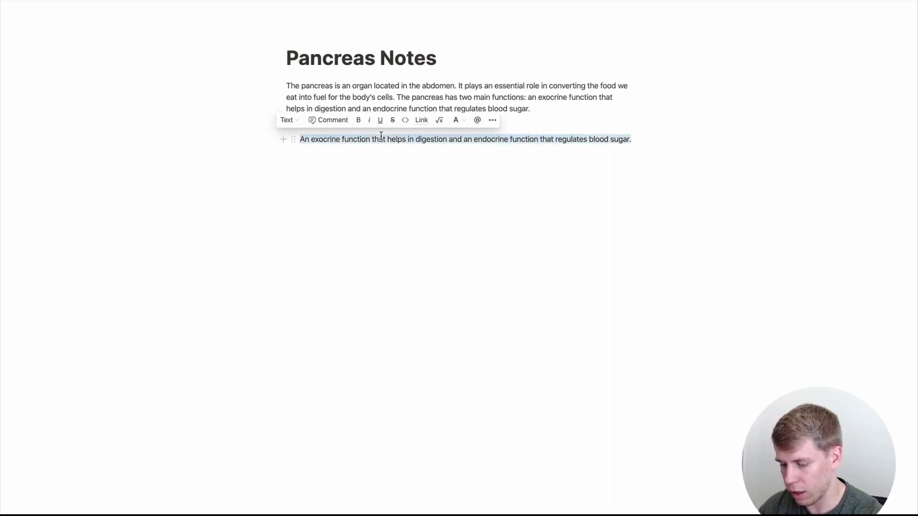
{"action": "key", "text": "ctrl+b"}
{"action": "key", "text": "Right"}
{"action": "key", "text": "Return"}
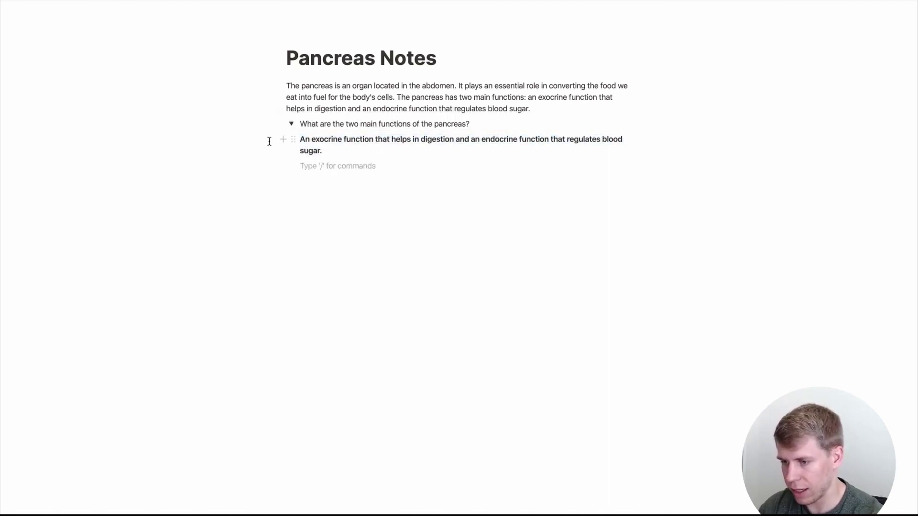
Step: Collapse the question toggle so only the question shows
{"action": "left_click", "coordinate": [292, 125]}
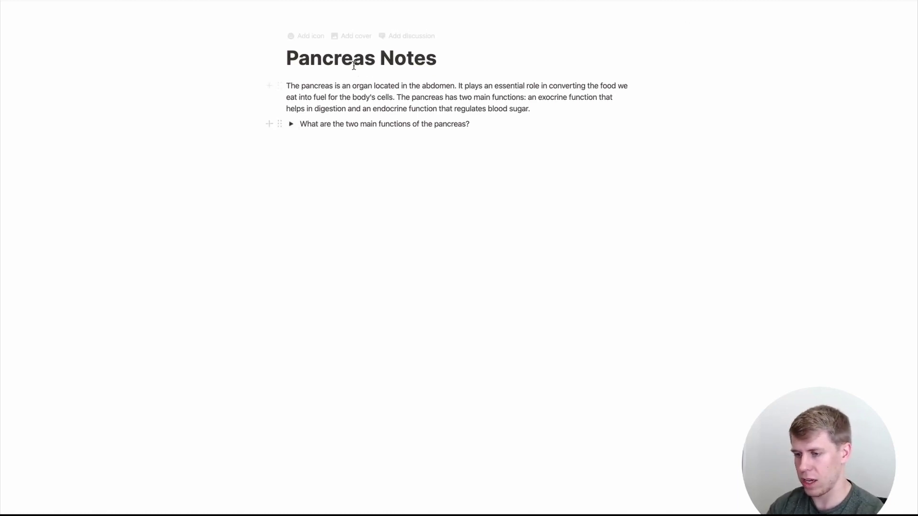
{"action": "mouse_move", "coordinate": [281, 89]}
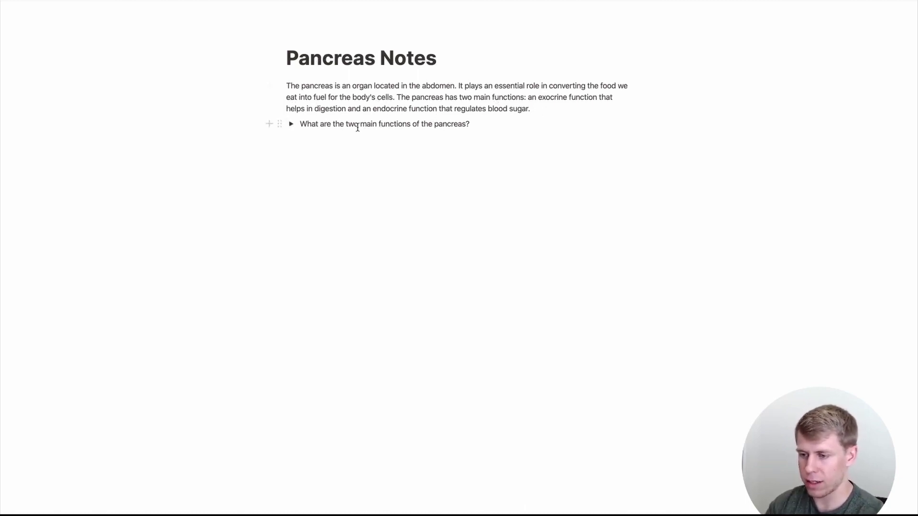
{"action": "left_click", "coordinate": [291, 125]}
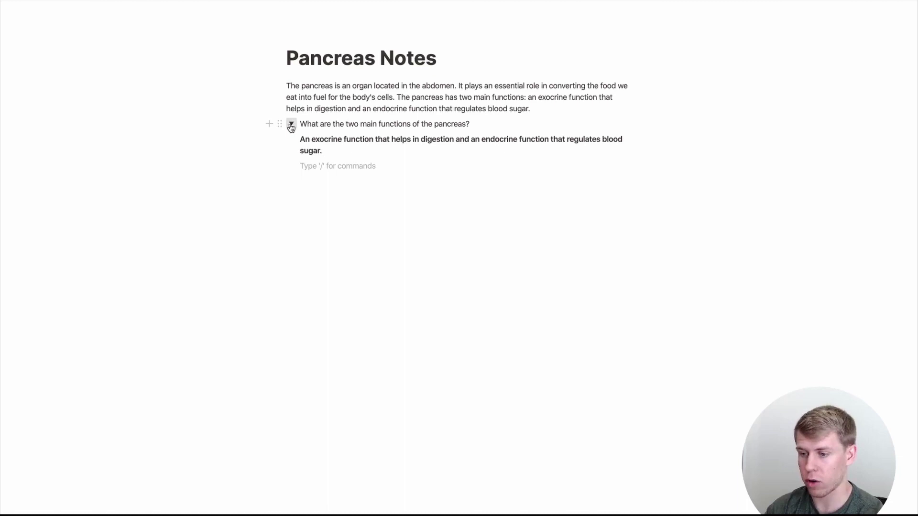
{"action": "left_click", "coordinate": [291, 126]}
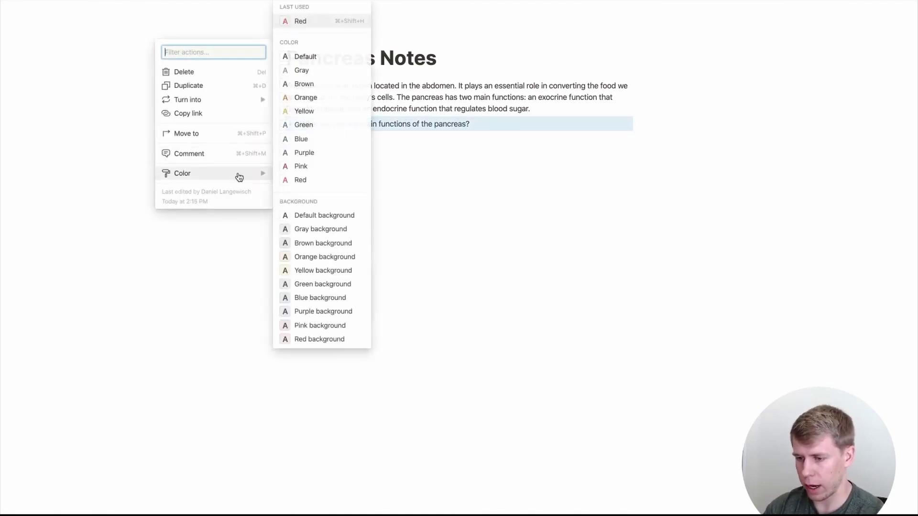
Step: Color the toggle question text red, after trying green and yellow
{"action": "left_click", "coordinate": [307, 126]}
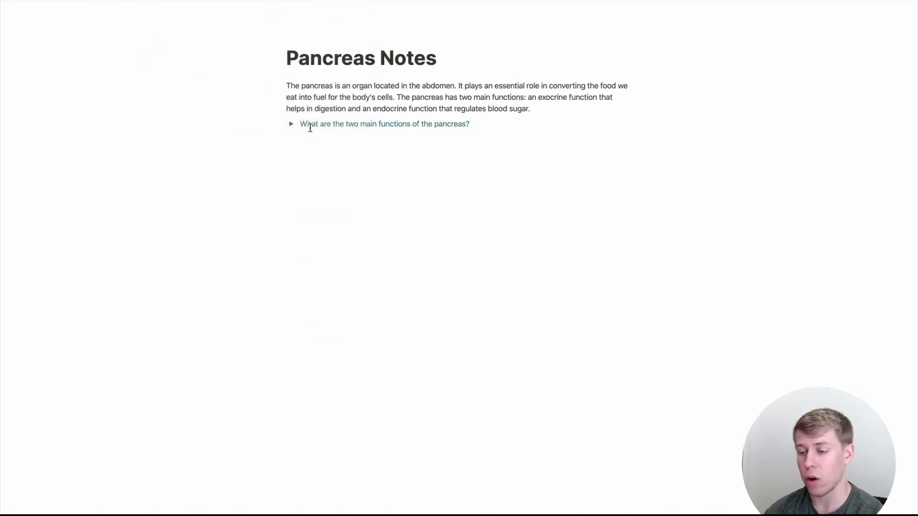
{"action": "left_click", "coordinate": [280, 124]}
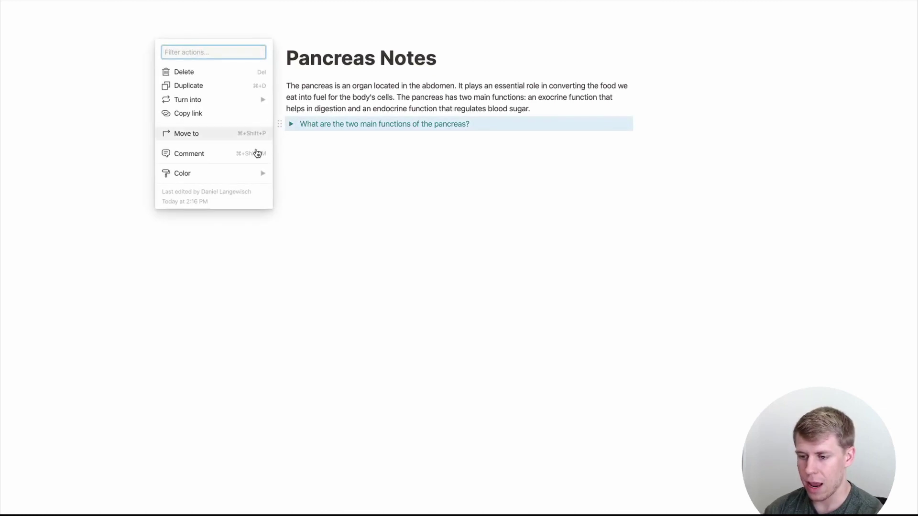
{"action": "mouse_move", "coordinate": [242, 176]}
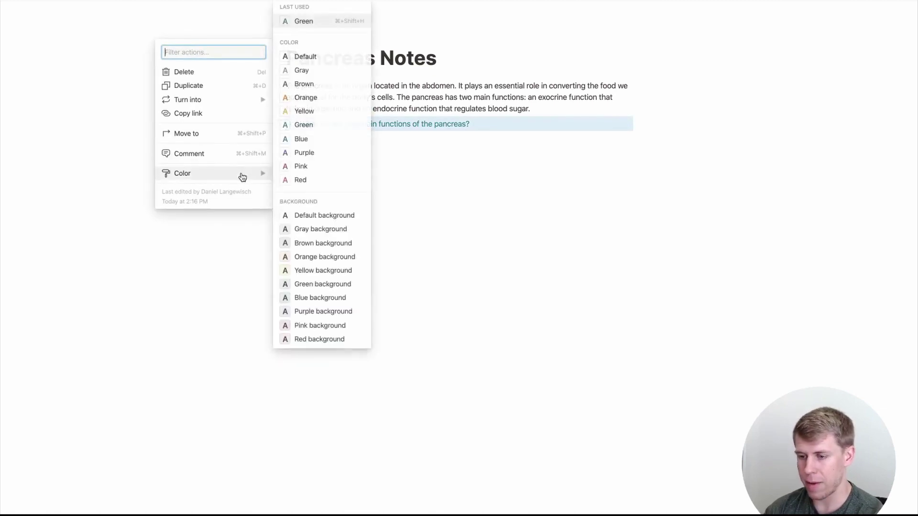
{"action": "left_click", "coordinate": [308, 113]}
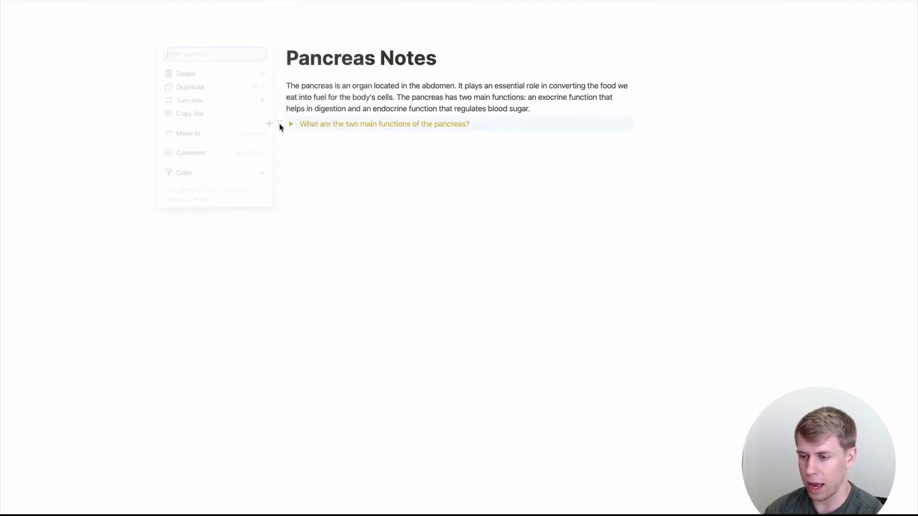
{"action": "left_click", "coordinate": [279, 124]}
{"action": "mouse_move", "coordinate": [229, 175]}
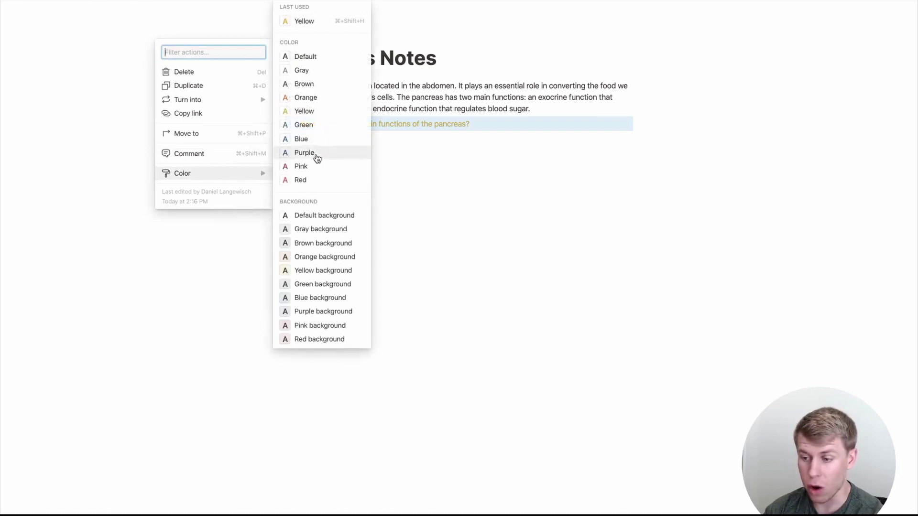
{"action": "left_click", "coordinate": [303, 180]}
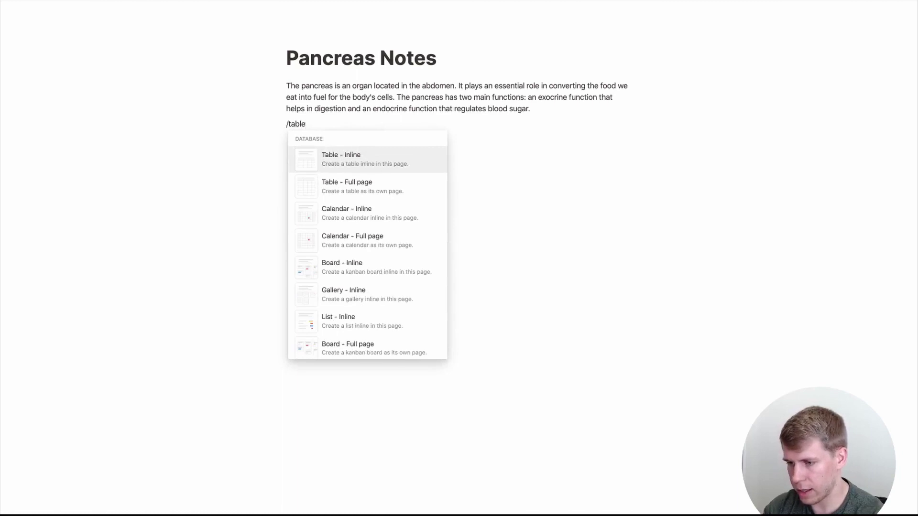
Step: Insert an inline table titled 'Active Recall Questions' and move it just under the title
{"action": "key", "text": "Return"}
{"action": "type", "text": "Active"}
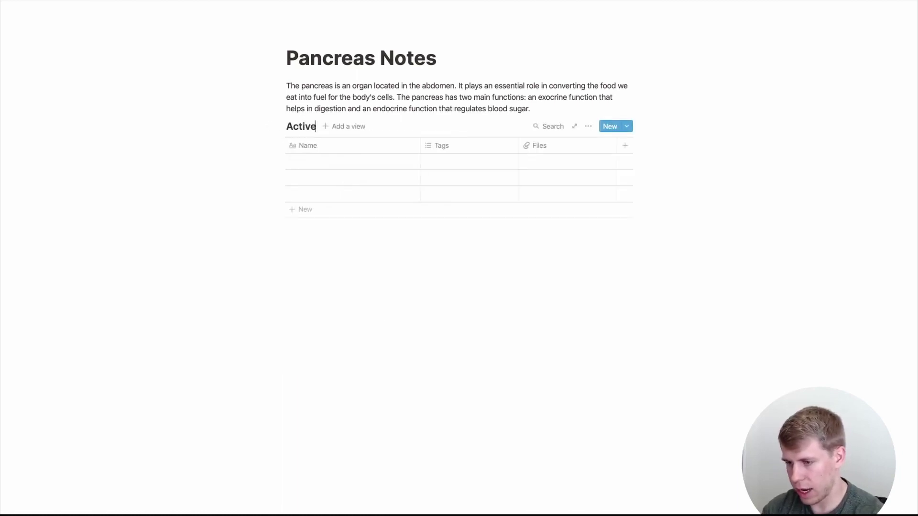
{"action": "type", "text": " Recall Ques"}
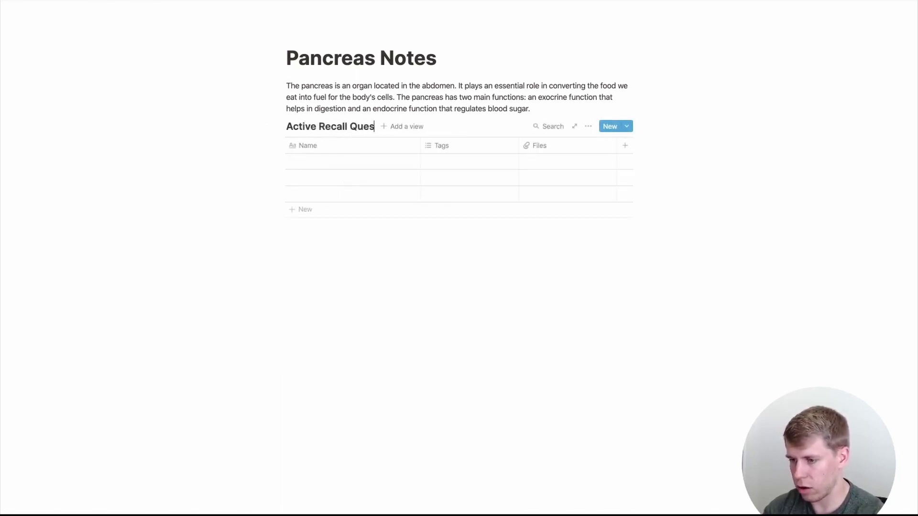
{"action": "type", "text": "tions"}
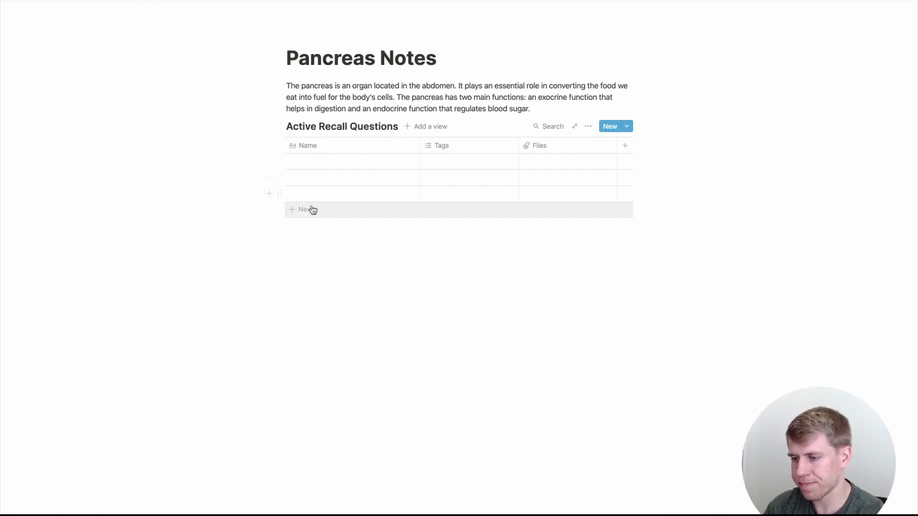
{"action": "left_click_drag", "start_coordinate": [279, 126], "coordinate": [282, 75]}
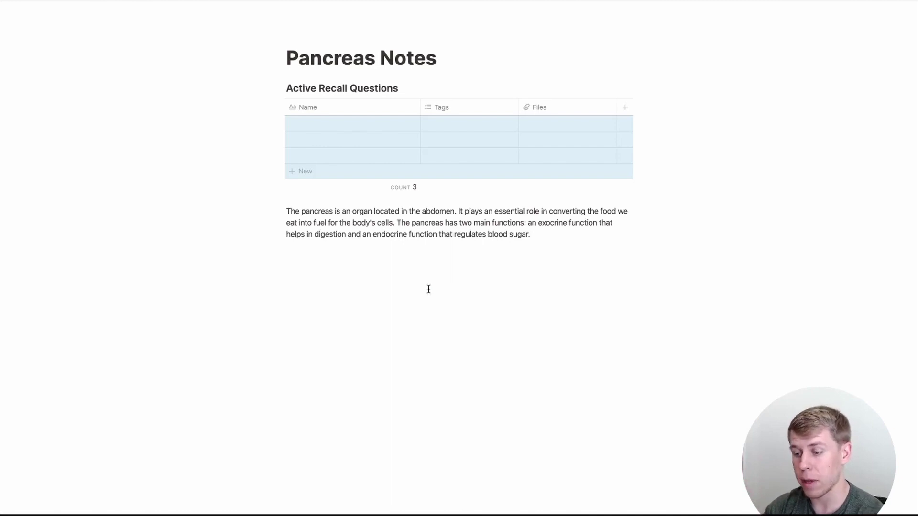
Step: Rename the Name column to 'Question' and enter 'What are the two main functions of the pancreas?'
{"action": "left_click", "coordinate": [333, 111]}
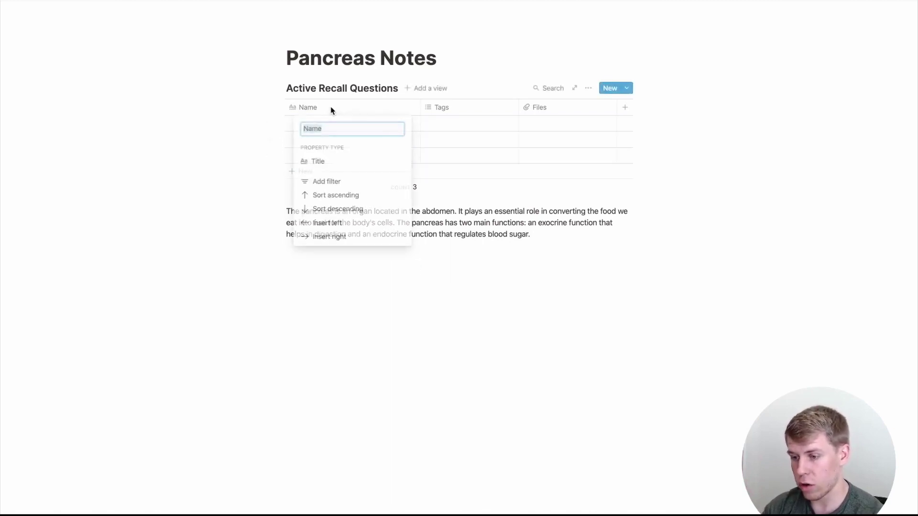
{"action": "type", "text": "Question"}
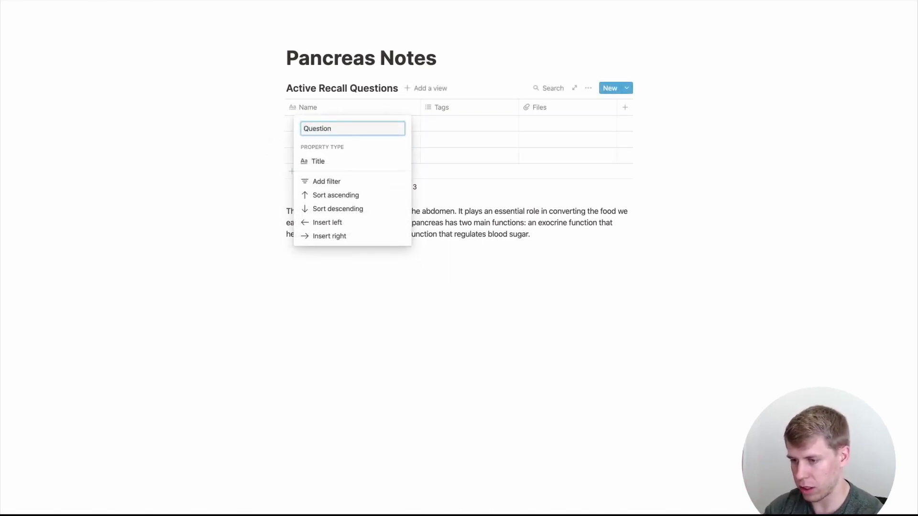
{"action": "left_click", "coordinate": [293, 342]}
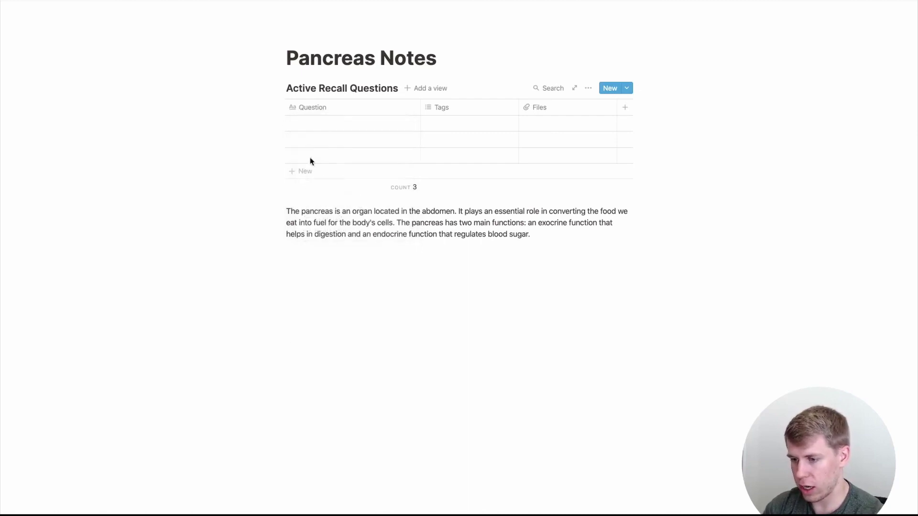
{"action": "left_click", "coordinate": [314, 123]}
{"action": "type", "text": "What"}
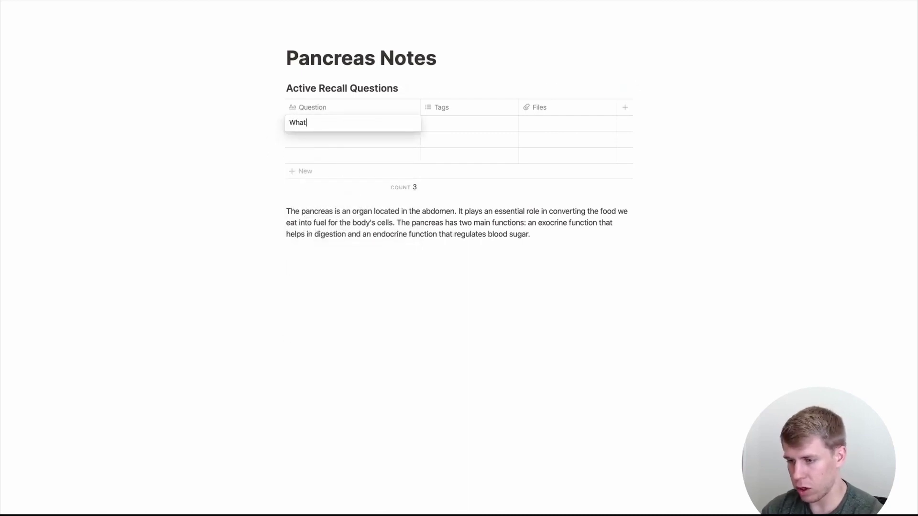
{"action": "type", "text": " are the two main f"}
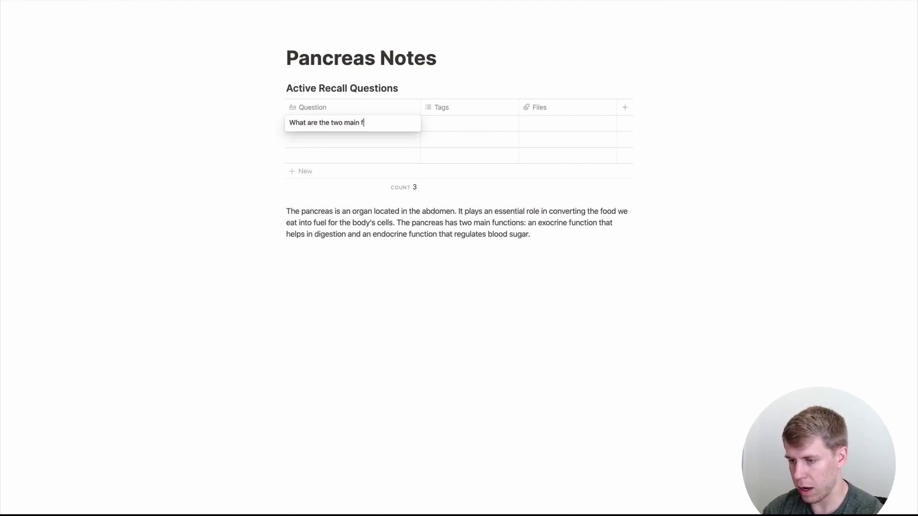
{"action": "type", "text": "unctions of t"}
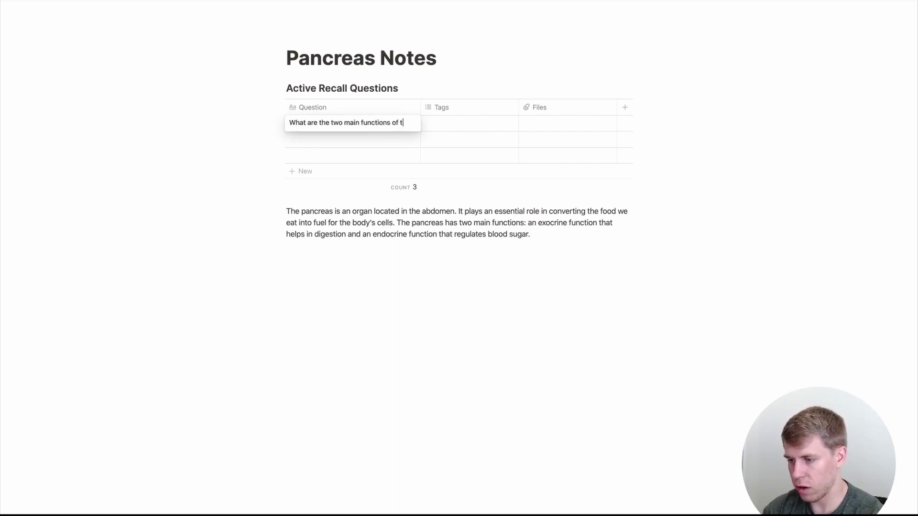
{"action": "type", "text": "he pancreas?"}
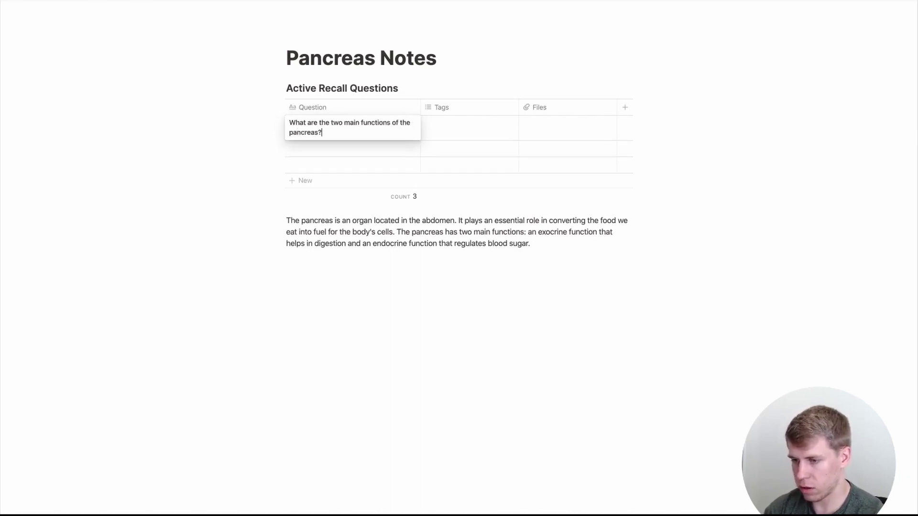
{"action": "key", "text": "Escape"}
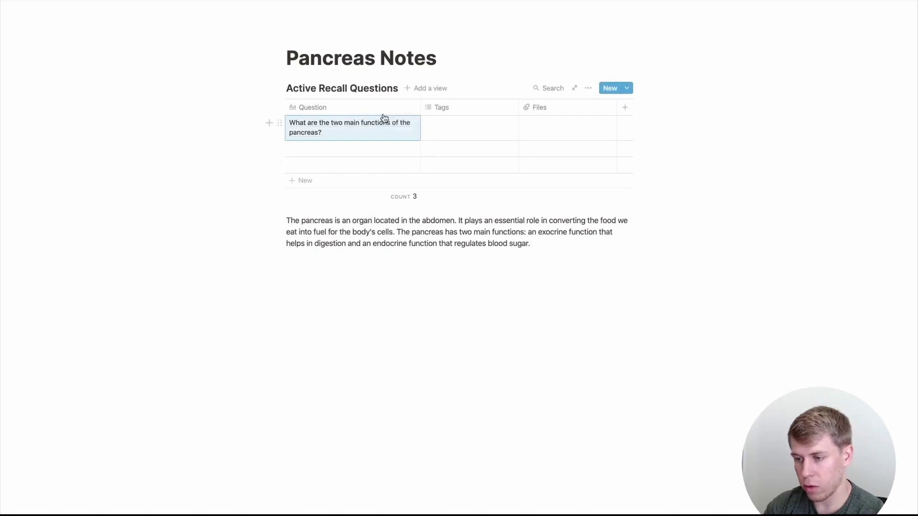
Step: Check the question row's page, then select the exocrine/endocrine answer in the paragraph
{"action": "left_click", "coordinate": [401, 126]}
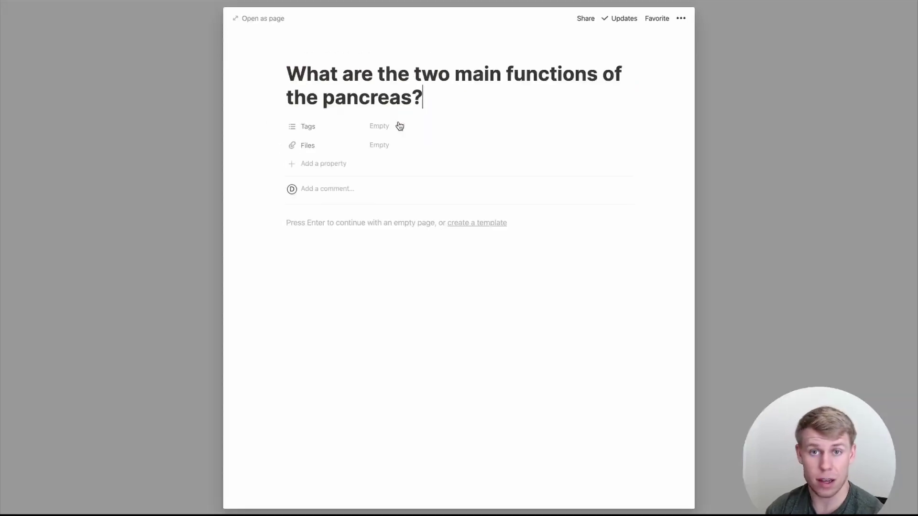
{"action": "left_click", "coordinate": [340, 224]}
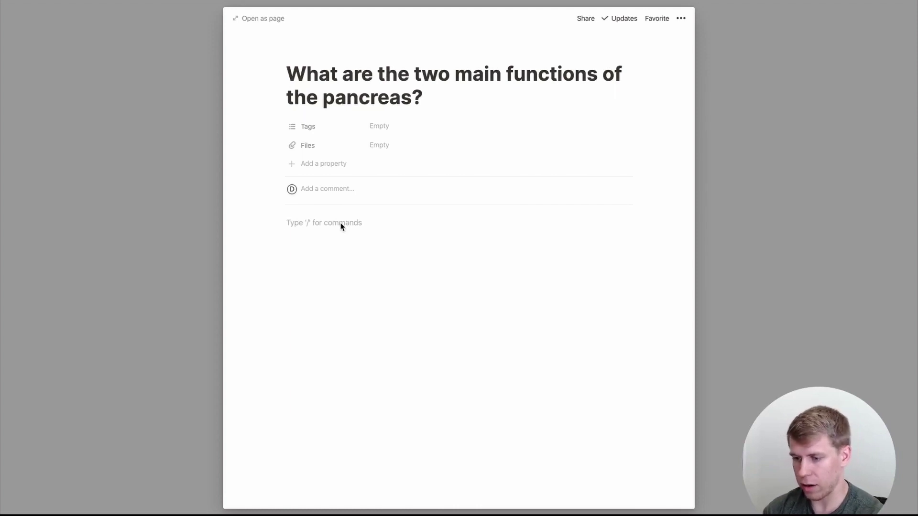
{"action": "left_click", "coordinate": [187, 213]}
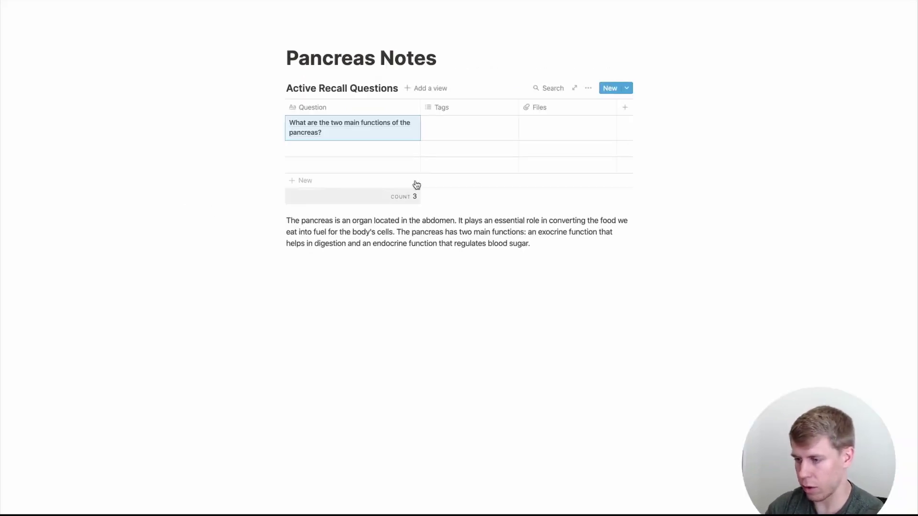
{"action": "left_click", "coordinate": [529, 237]}
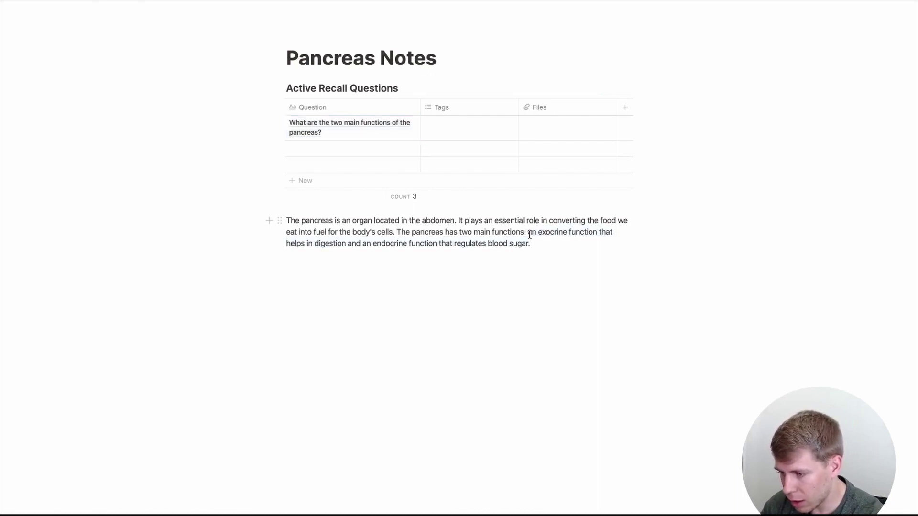
{"action": "left_click_drag", "start_coordinate": [529, 233], "coordinate": [529, 244]}
{"action": "key", "text": "super+c"}
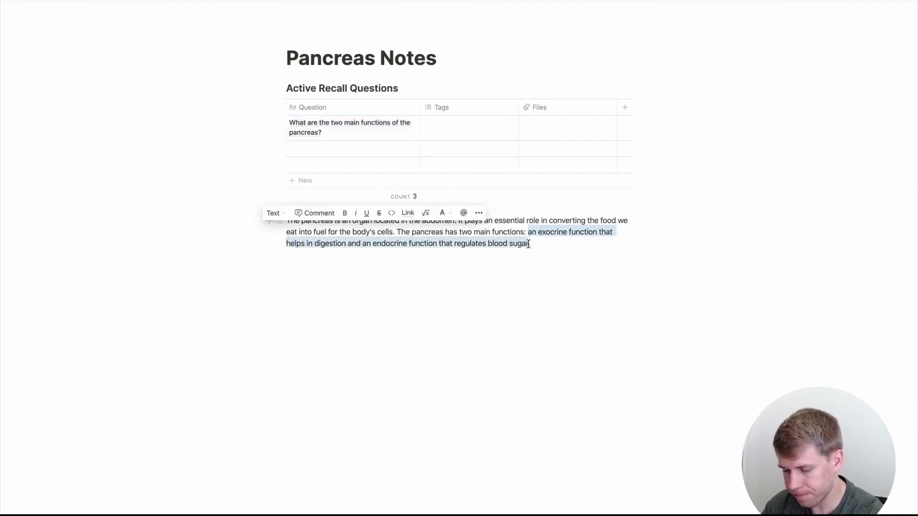
Step: Paste the answer into the question row's page and make it bold
{"action": "left_click", "coordinate": [400, 124]}
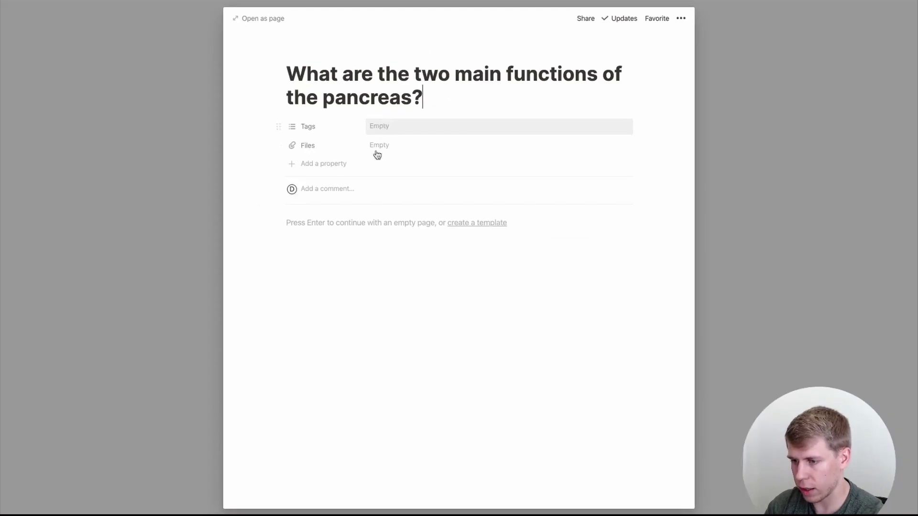
{"action": "left_click", "coordinate": [303, 226]}
{"action": "key", "text": "super+v"}
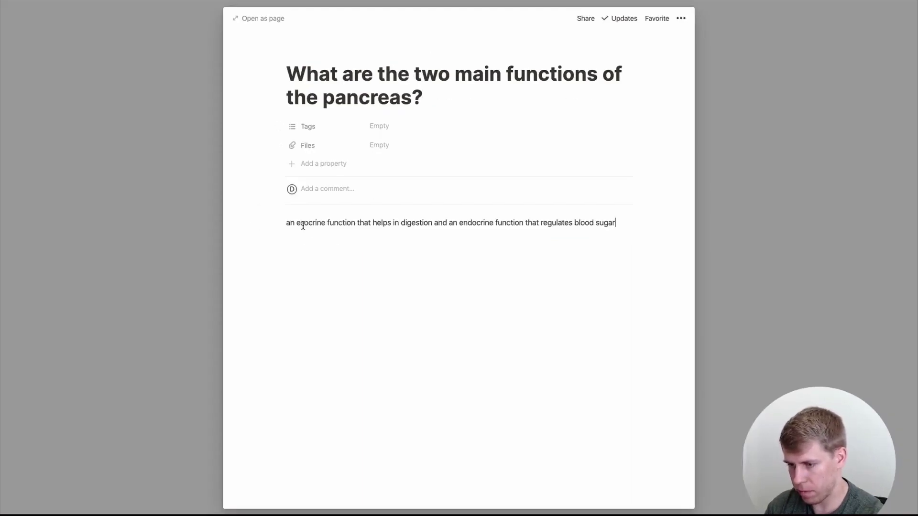
{"action": "triple_click", "coordinate": [300, 225]}
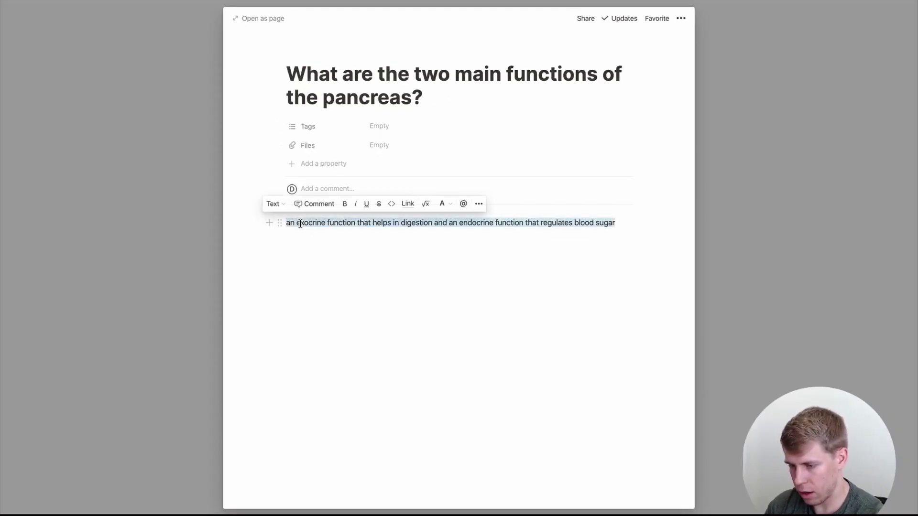
{"action": "key", "text": "super+b"}
Step: Capitalise the answer's first letter to 'A' and close the question page
{"action": "left_click", "coordinate": [289, 223]}
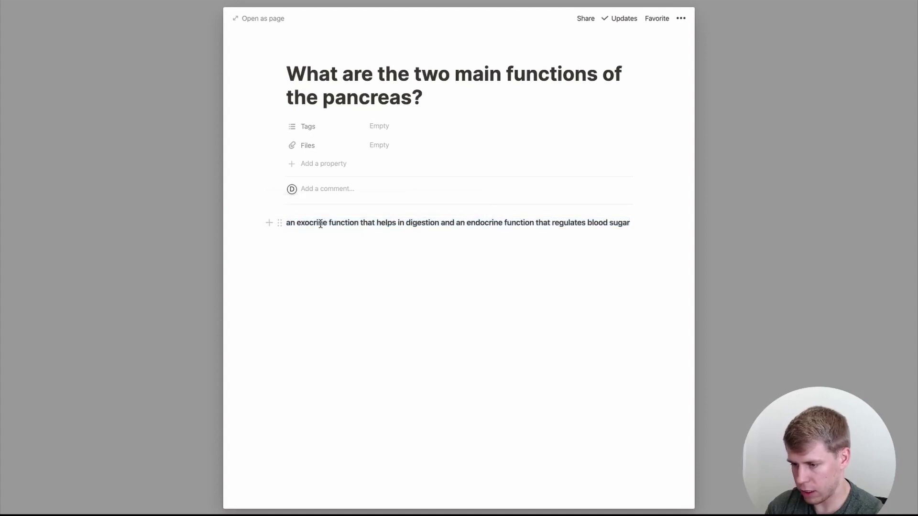
{"action": "key", "text": "BackSpace"}
{"action": "type", "text": "A"}
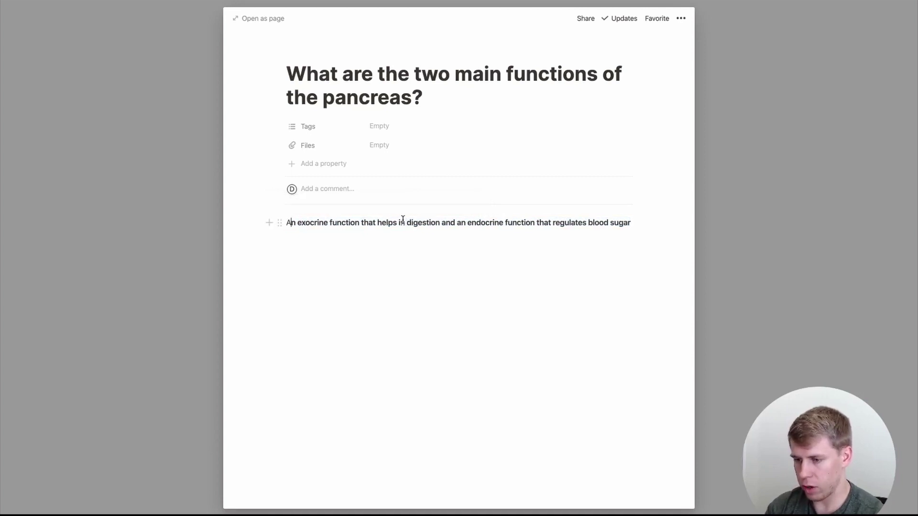
{"action": "key", "text": "BackSpace"}
{"action": "type", "text": "A"}
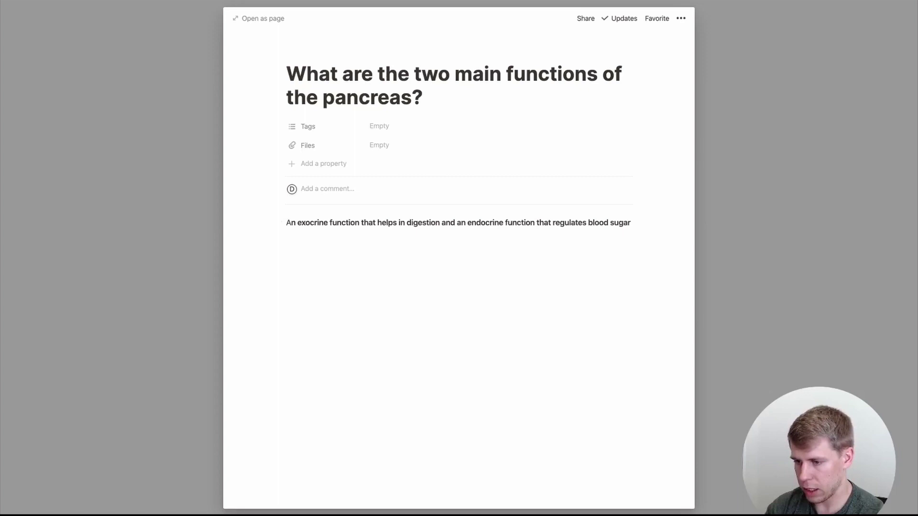
{"action": "triple_click", "coordinate": [287, 224]}
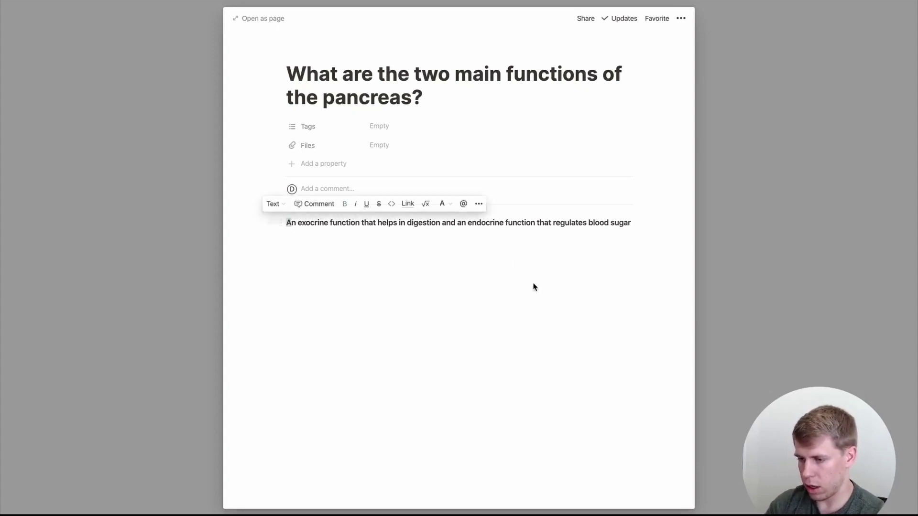
{"action": "left_click", "coordinate": [539, 310]}
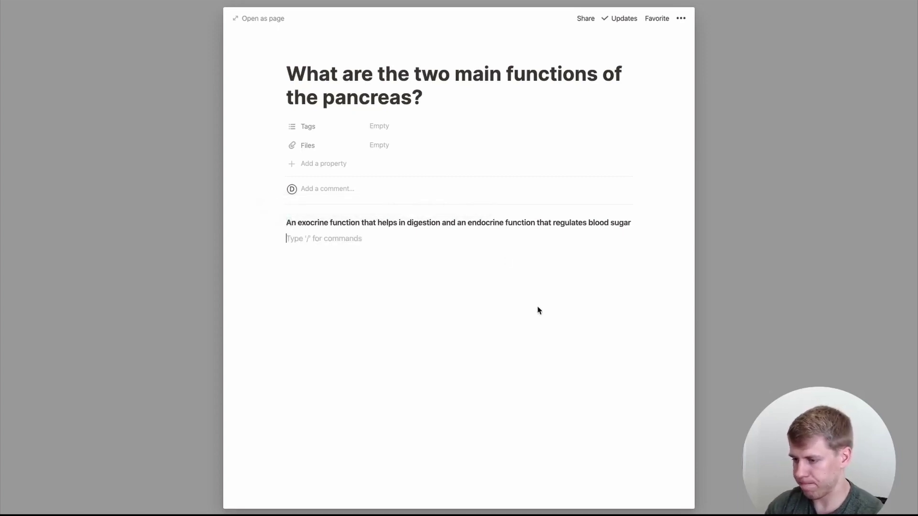
{"action": "left_click", "coordinate": [99, 271]}
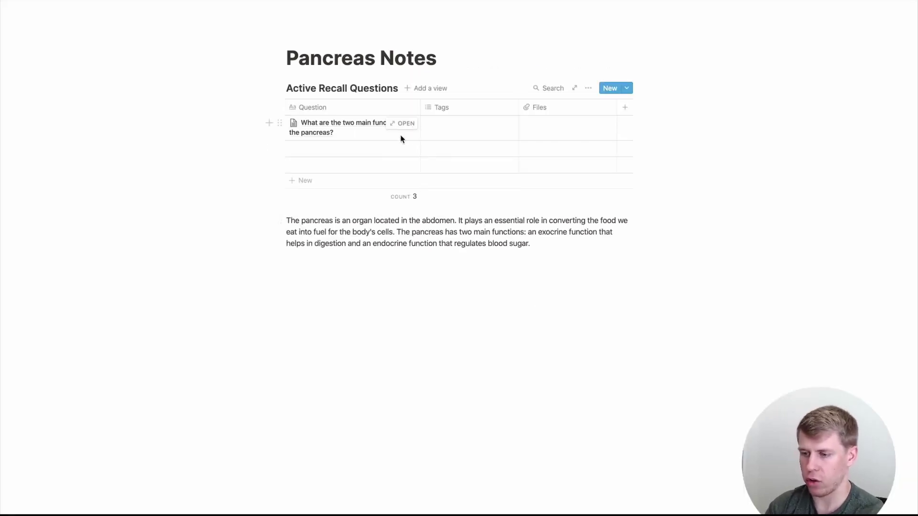
Step: Open the pancreas question row's page and close it again
{"action": "left_click", "coordinate": [401, 125]}
{"action": "left_click", "coordinate": [169, 259]}
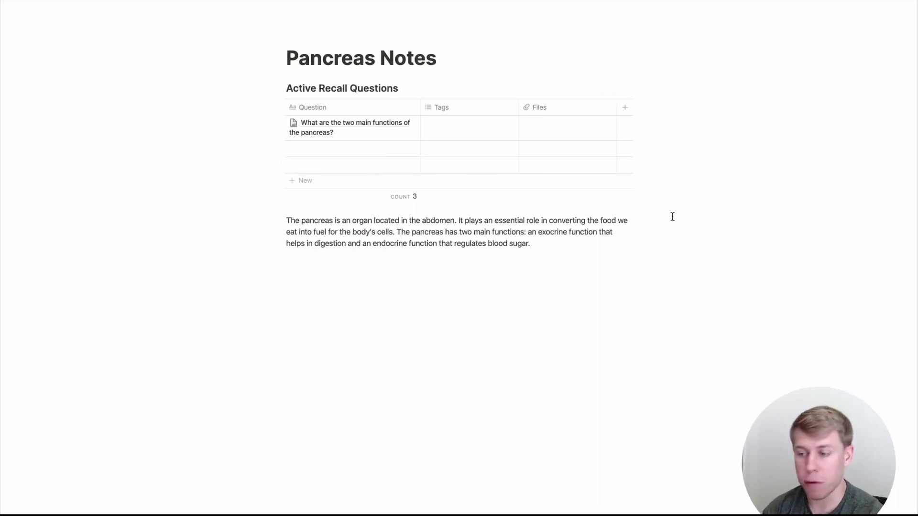
Step: Change the Tags column to a Select type and rename it 'Confidence Level'
{"action": "left_click", "coordinate": [455, 111]}
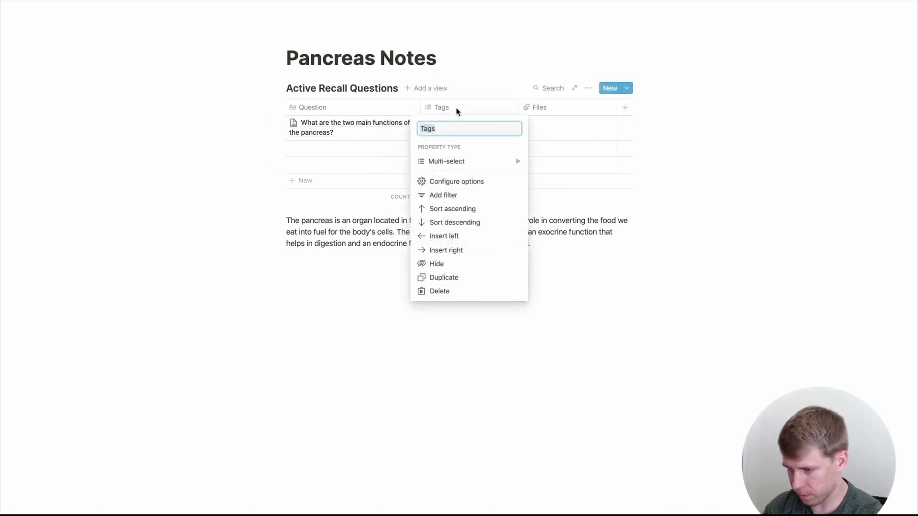
{"action": "mouse_move", "coordinate": [461, 162]}
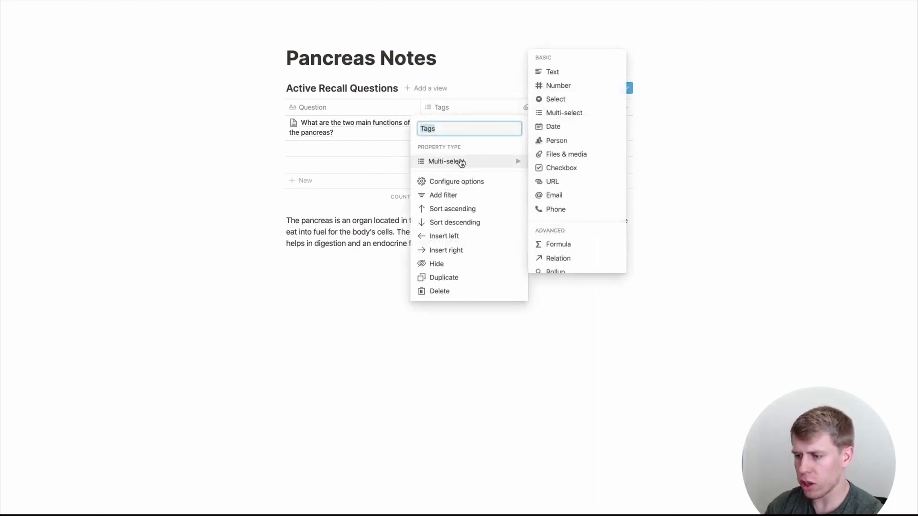
{"action": "left_click", "coordinate": [573, 103]}
{"action": "left_click", "coordinate": [458, 111]}
{"action": "type", "text": "Confidence LEve"}
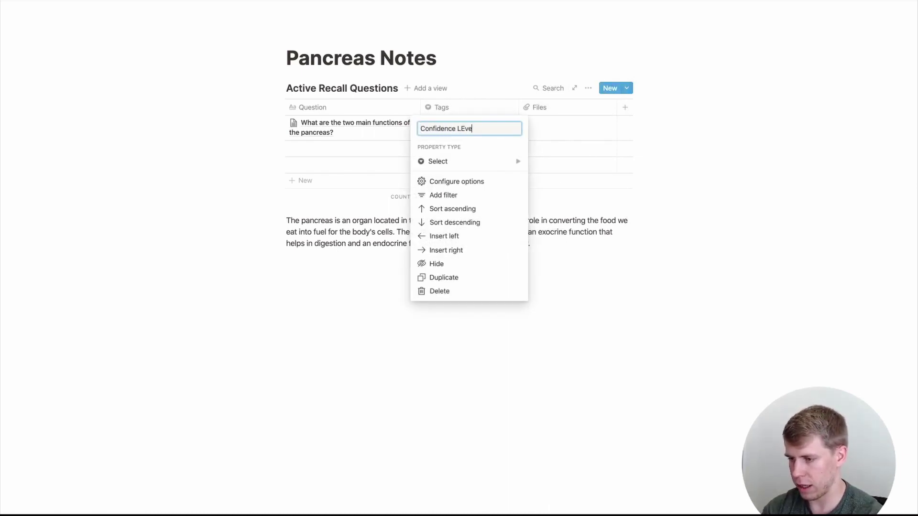
{"action": "key", "text": "BackSpace"}
{"action": "key", "text": "BackSpace"}
{"action": "type", "text": "evel"}
{"action": "key", "text": "Return"}
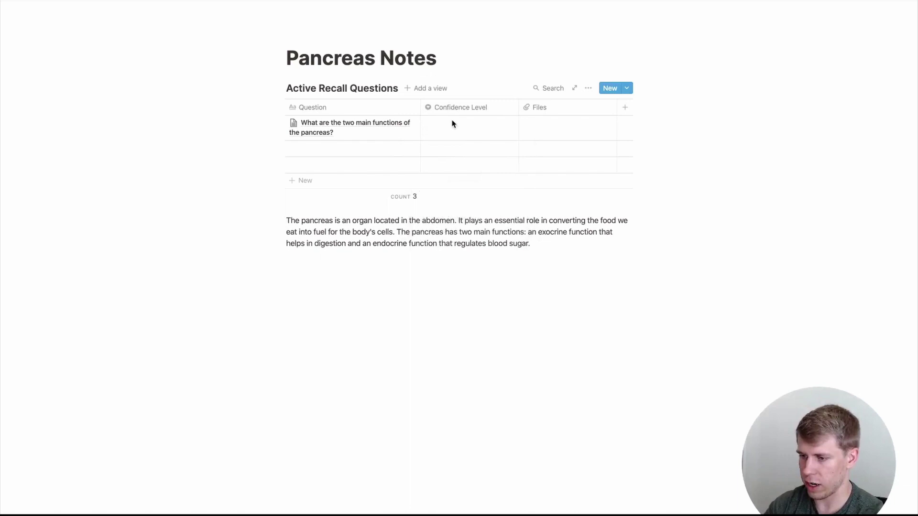
{"action": "left_click", "coordinate": [443, 126]}
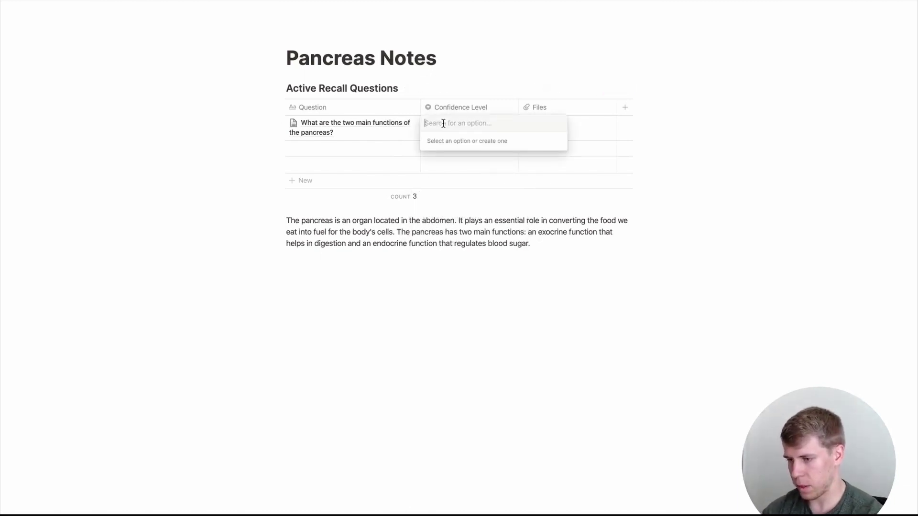
Step: Create a green 'Perfect' confidence option for the first question
{"action": "type", "text": "Perfect"}
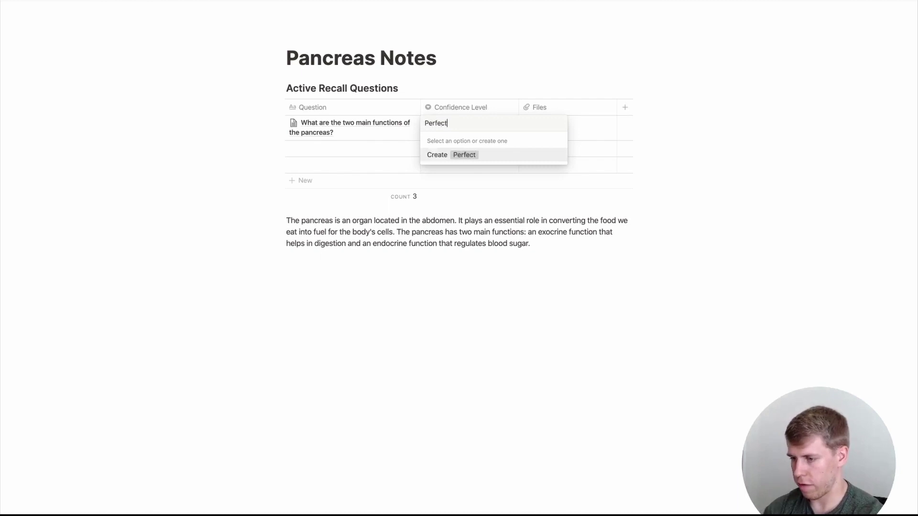
{"action": "key", "text": "Return"}
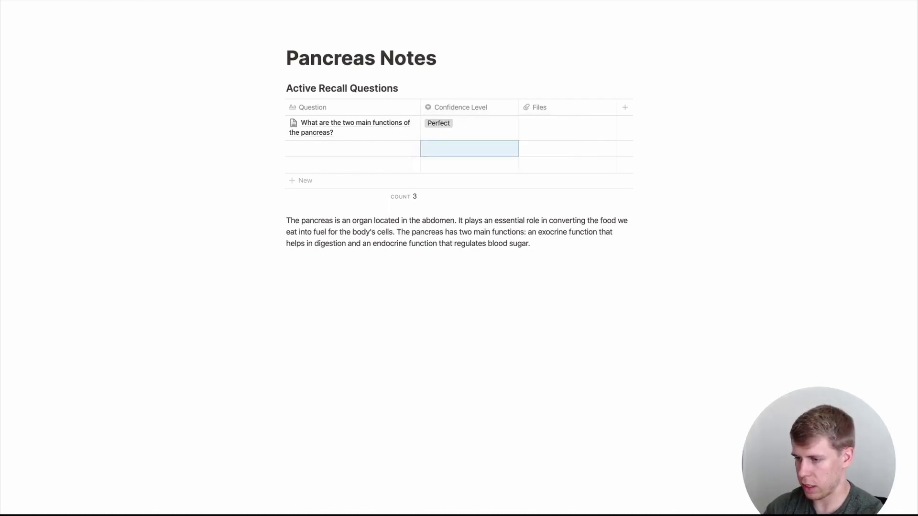
{"action": "left_click", "coordinate": [446, 123]}
{"action": "left_click", "coordinate": [558, 155]}
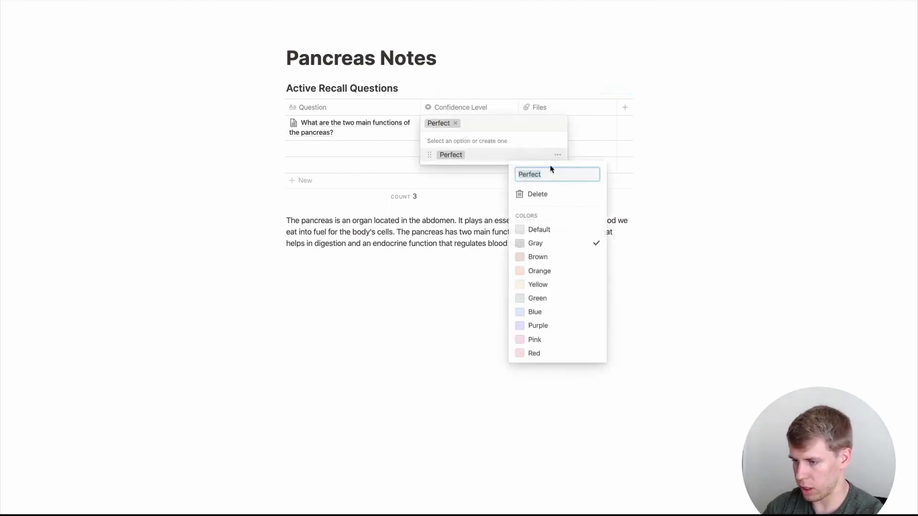
{"action": "left_click", "coordinate": [545, 305]}
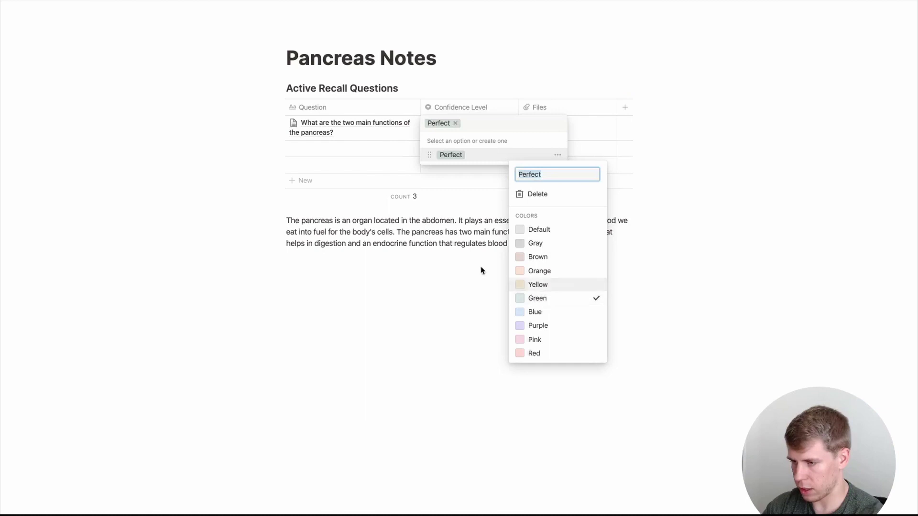
{"action": "left_click", "coordinate": [482, 126]}
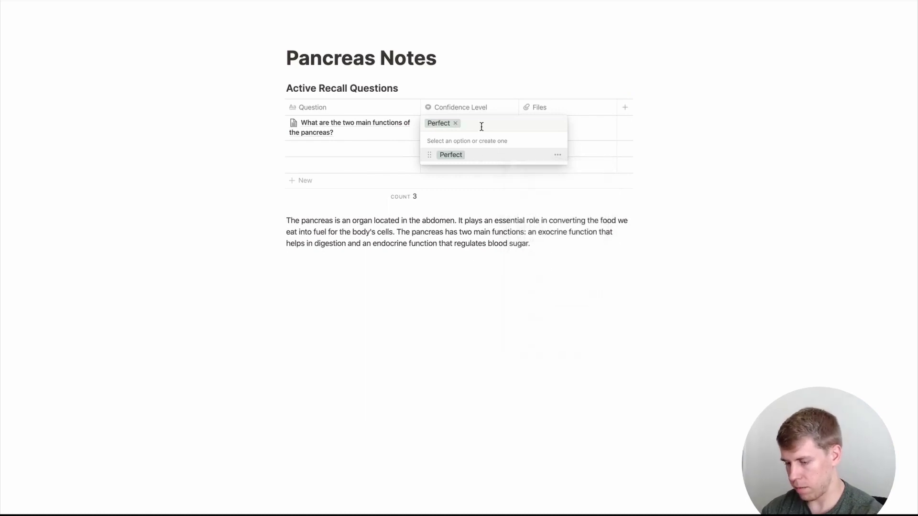
Step: Add a 'Very Good' option and set it as the first question's confidence
{"action": "type", "text": "Very Good"}
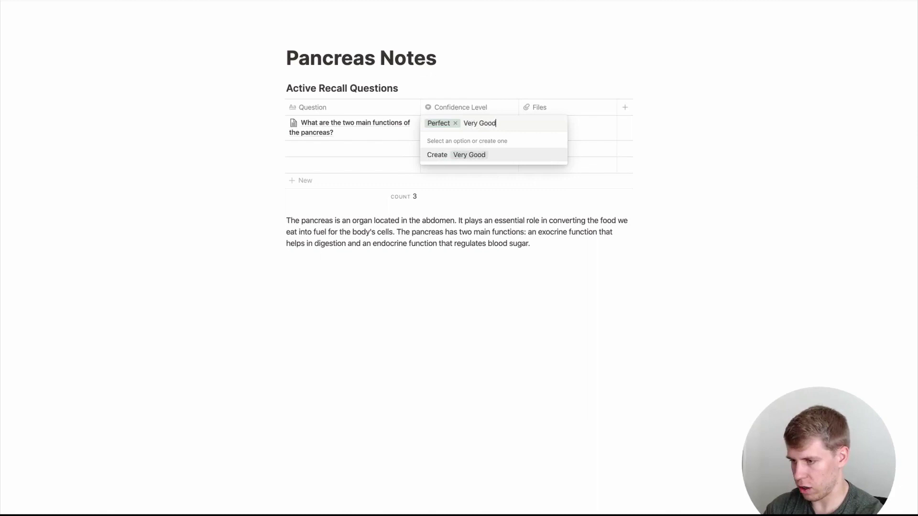
{"action": "key", "text": "Return"}
{"action": "left_click", "coordinate": [445, 122]}
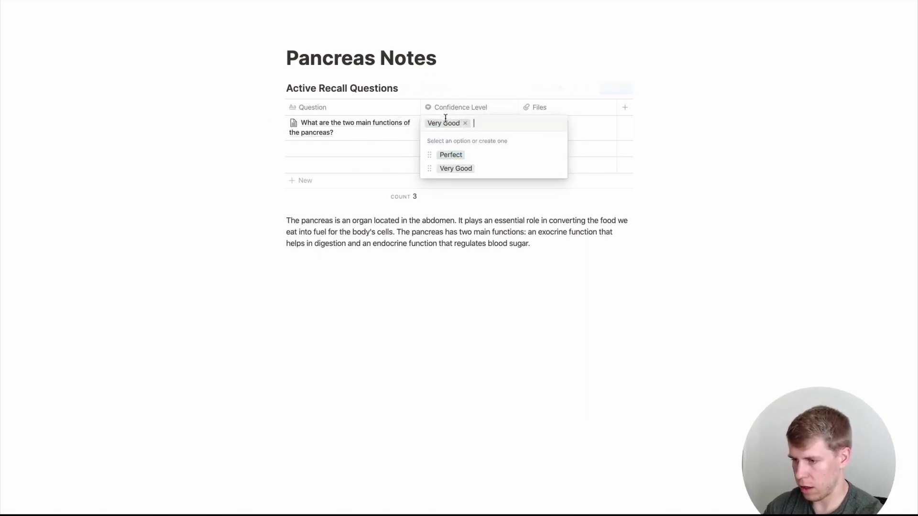
{"action": "left_click", "coordinate": [557, 168]}
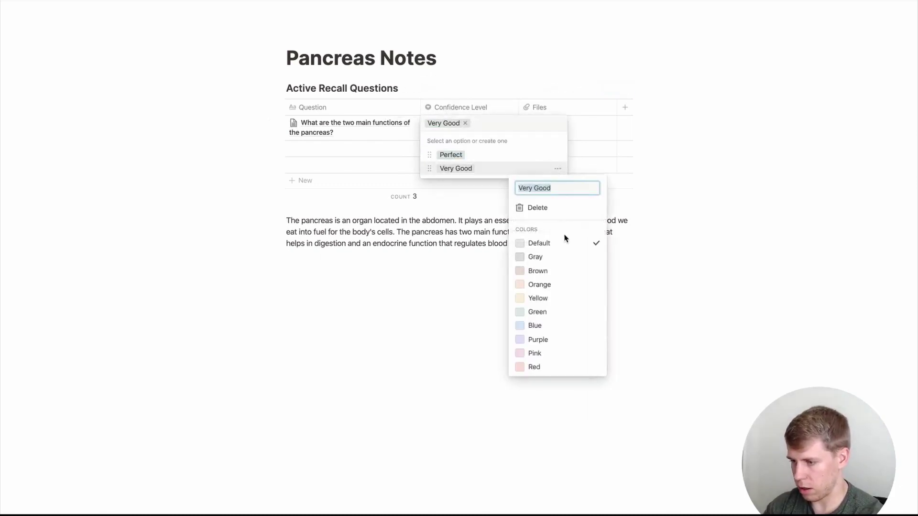
Step: Make Very Good blue and add a yellow 'Mediocre' confidence option
{"action": "left_click", "coordinate": [546, 325]}
{"action": "left_click", "coordinate": [468, 320]}
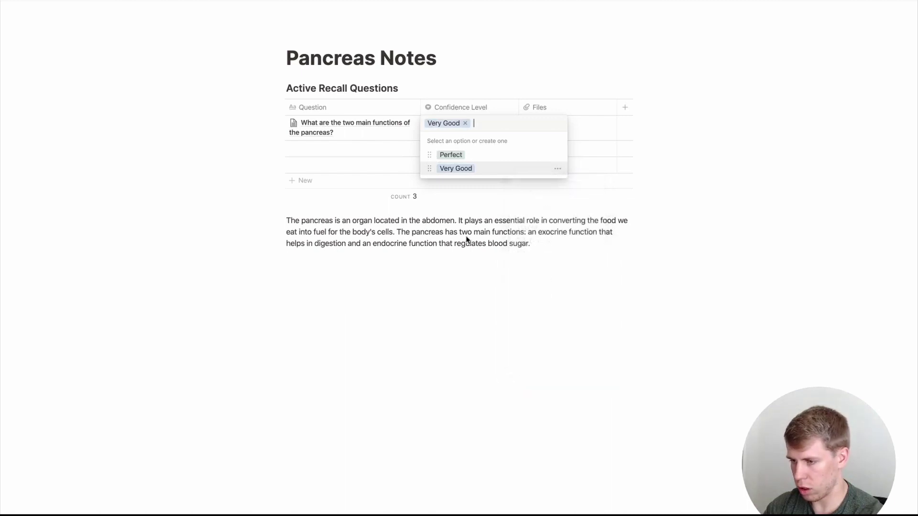
{"action": "type", "text": "Mediu"}
{"action": "key", "text": "BackSpace"}
{"action": "key", "text": "BackSpace"}
{"action": "key", "text": "BackSpace"}
{"action": "key", "text": "BackSpace"}
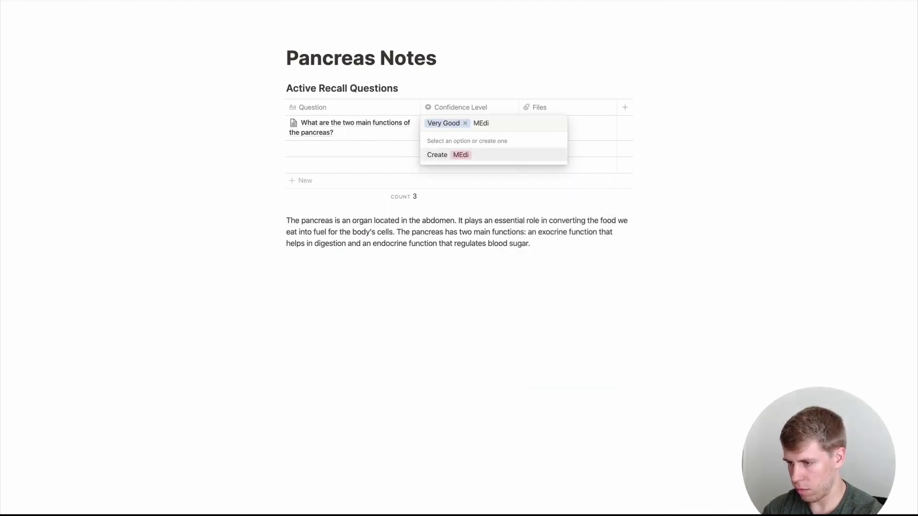
{"action": "type", "text": "ediocre"}
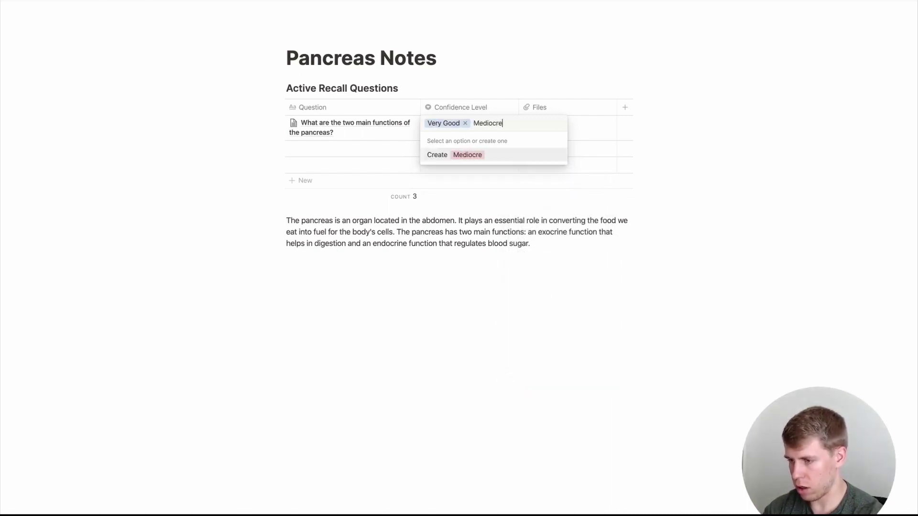
{"action": "key", "text": "Return"}
{"action": "left_click", "coordinate": [462, 125]}
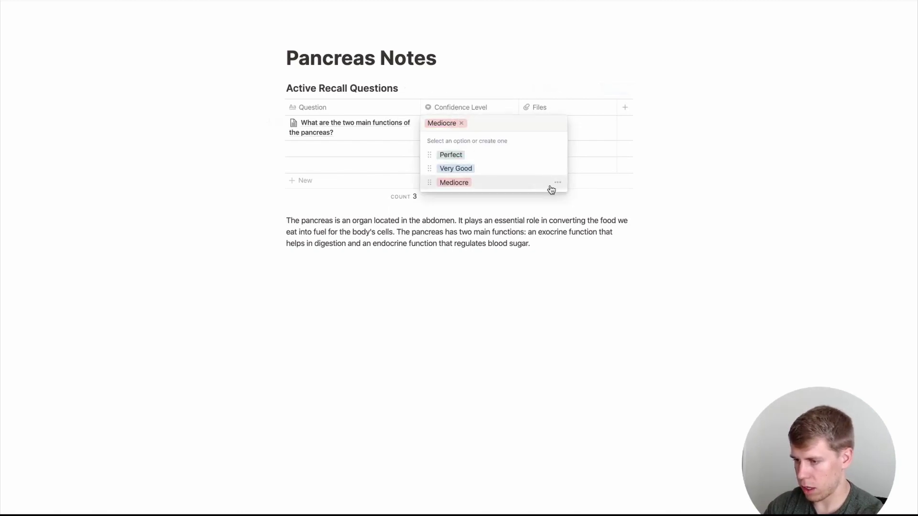
{"action": "left_click", "coordinate": [558, 184]}
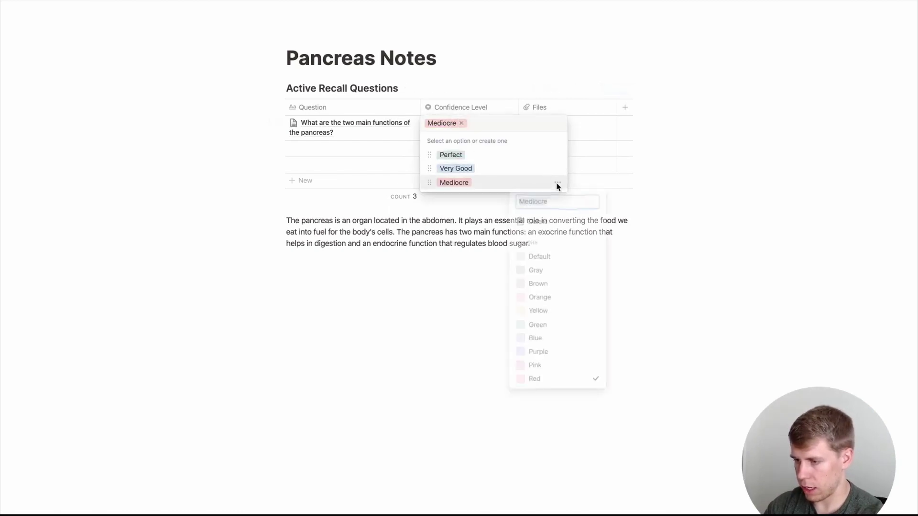
{"action": "left_click", "coordinate": [550, 311]}
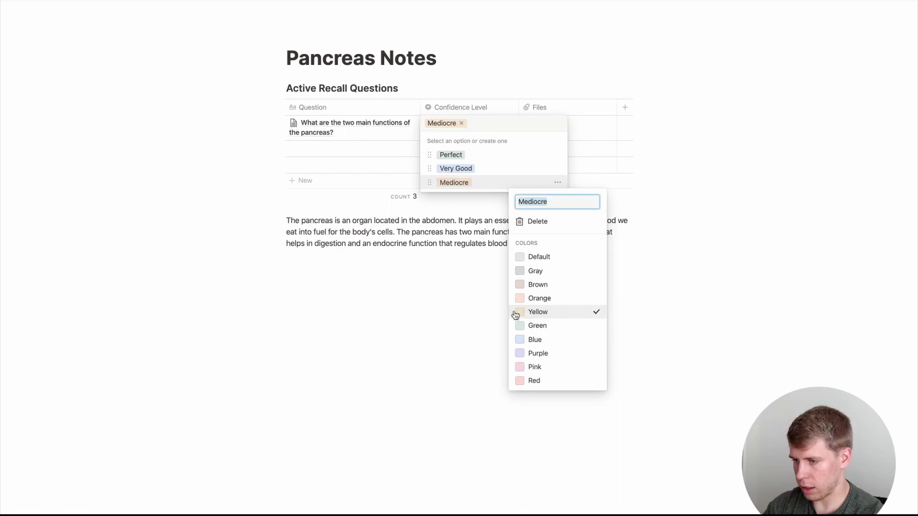
{"action": "left_click", "coordinate": [462, 312]}
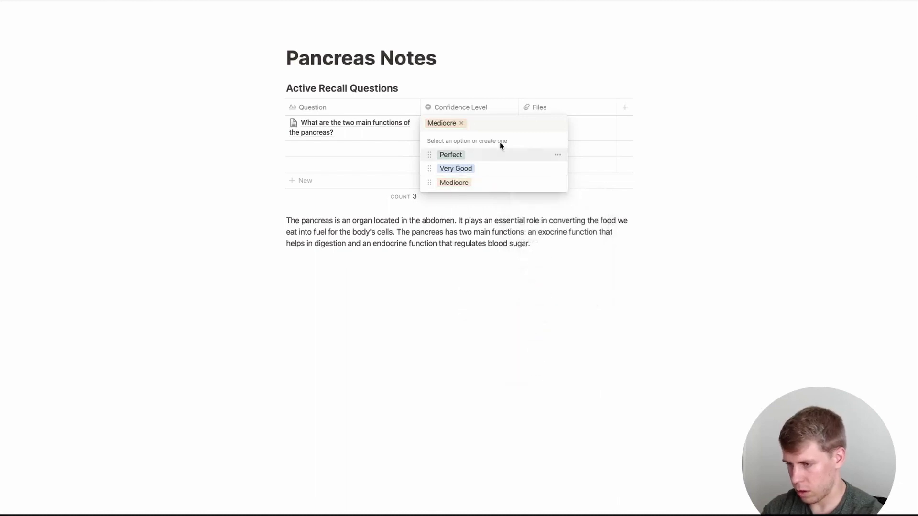
Step: Add an orange 'Bad' confidence option
{"action": "type", "text": "Ok"}
{"action": "key", "text": "BackSpace"}
{"action": "key", "text": "BackSpace"}
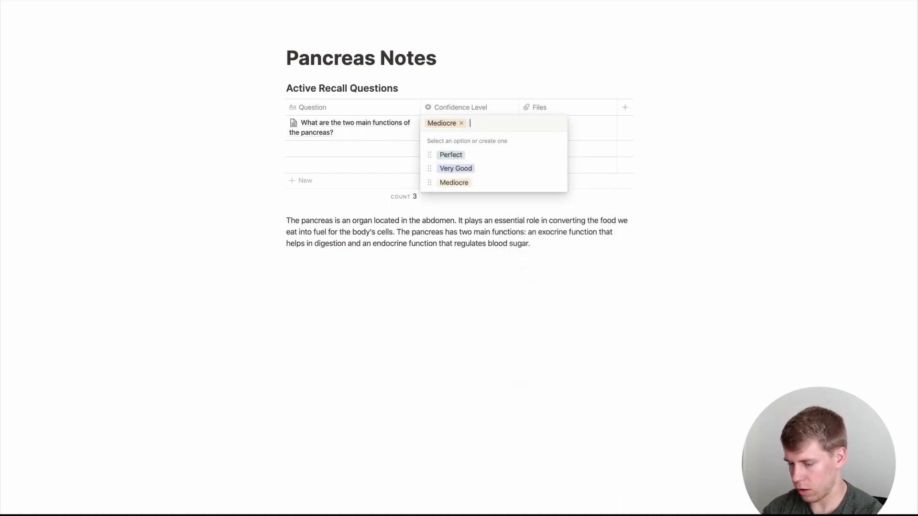
{"action": "type", "text": "Bad"}
{"action": "key", "text": "Return"}
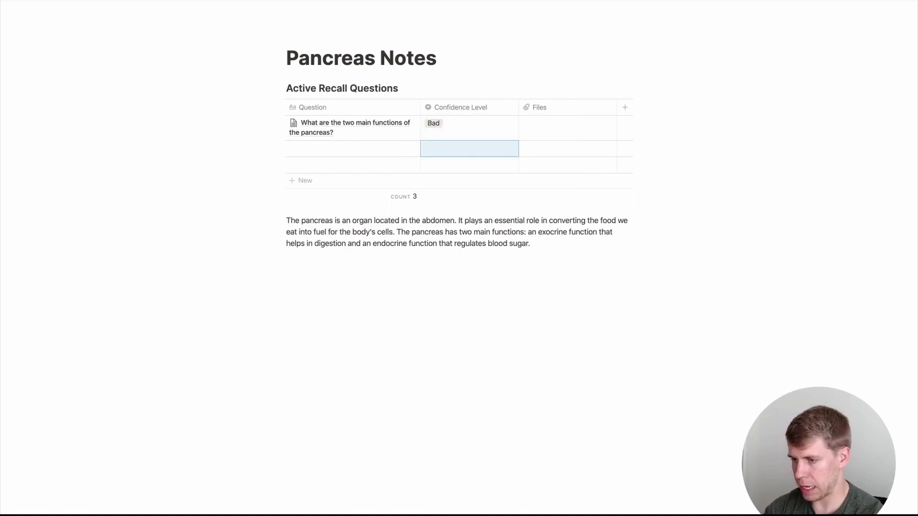
{"action": "left_click", "coordinate": [456, 127]}
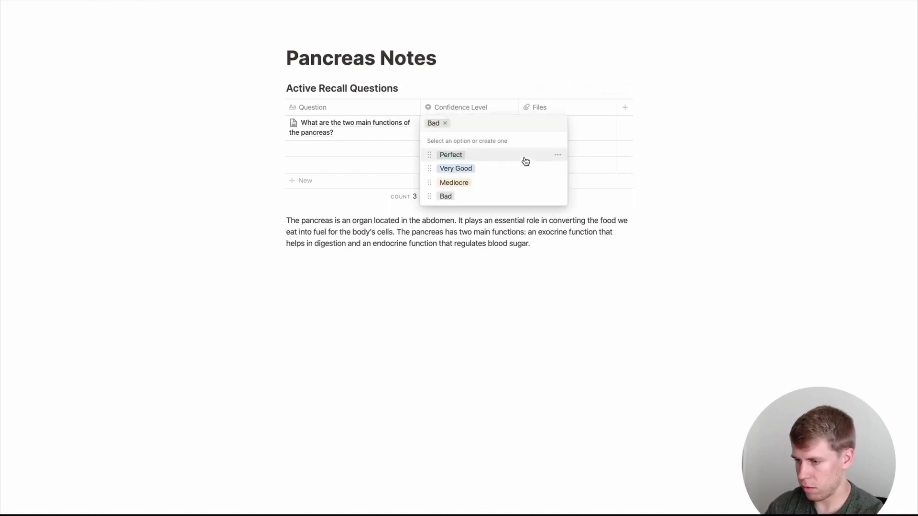
{"action": "left_click", "coordinate": [556, 197]}
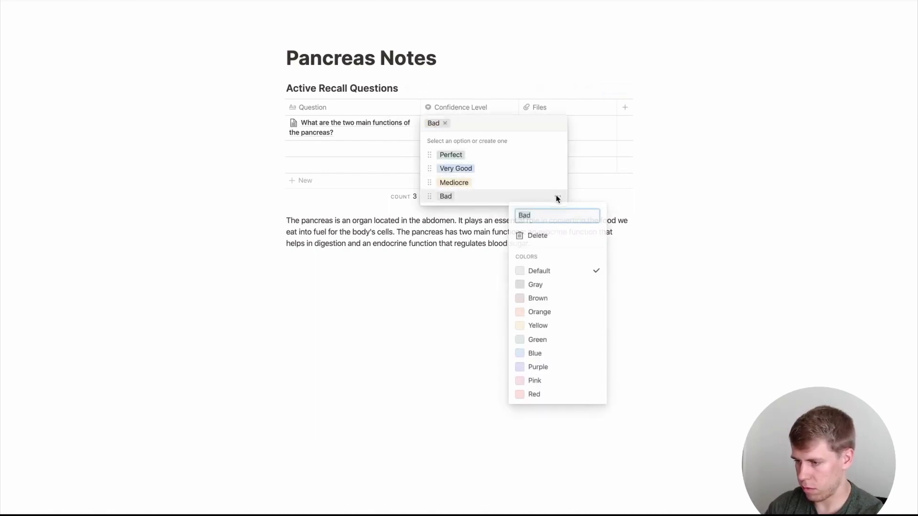
{"action": "left_click", "coordinate": [545, 313]}
{"action": "left_click", "coordinate": [464, 319]}
Step: Add a red 'Terrible' option, then rate the first question Very Good again
{"action": "type", "text": "Te"}
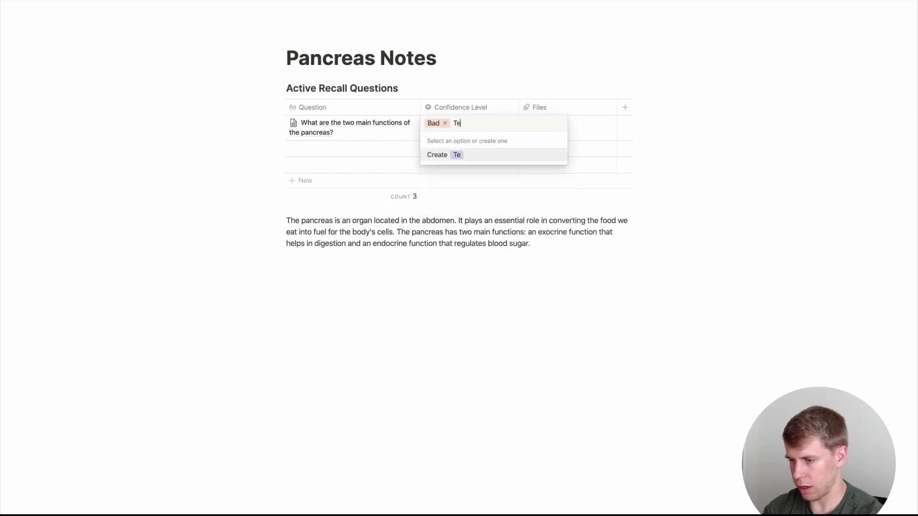
{"action": "type", "text": "rrible"}
{"action": "key", "text": "BackSpace"}
{"action": "key", "text": "BackSpace"}
{"action": "key", "text": "BackSpace"}
{"action": "key", "text": "BackSpace"}
{"action": "key", "text": "BackSpace"}
{"action": "key", "text": "BackSpace"}
{"action": "key", "text": "BackSpace"}
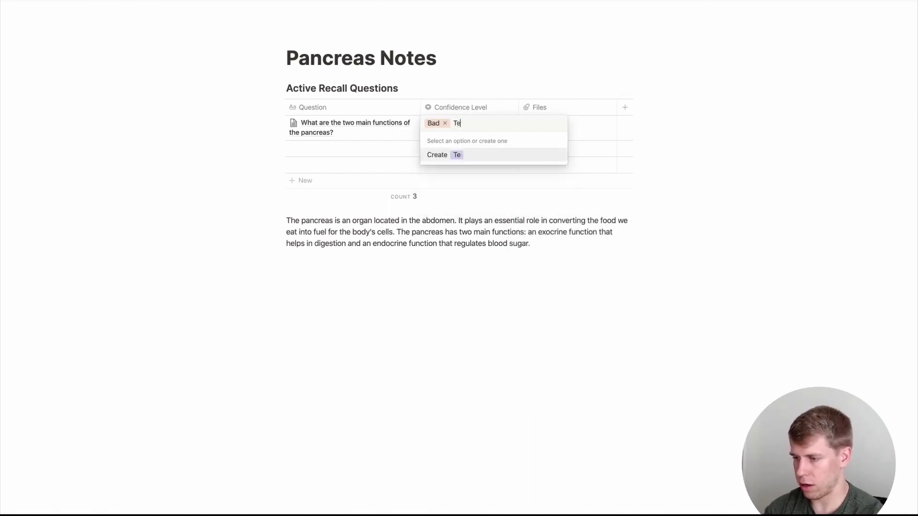
{"action": "type", "text": "errible"}
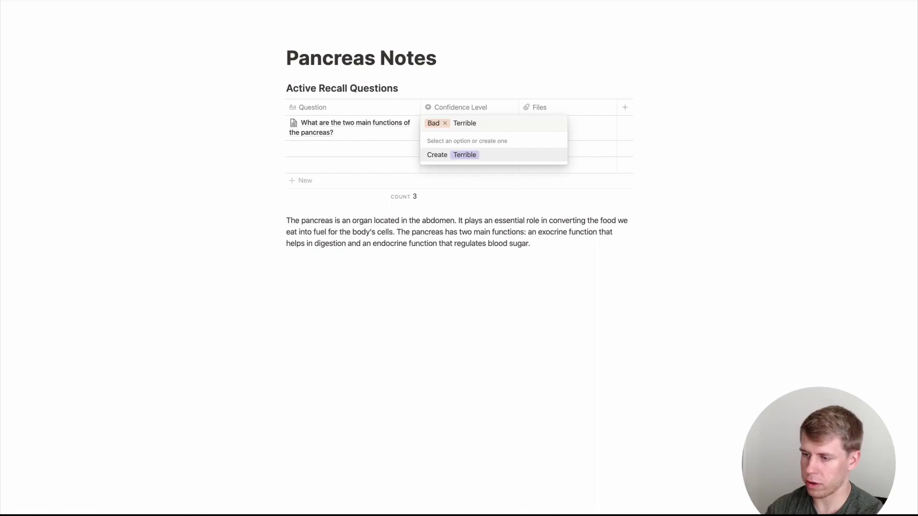
{"action": "key", "text": "Return"}
{"action": "left_click", "coordinate": [454, 124]}
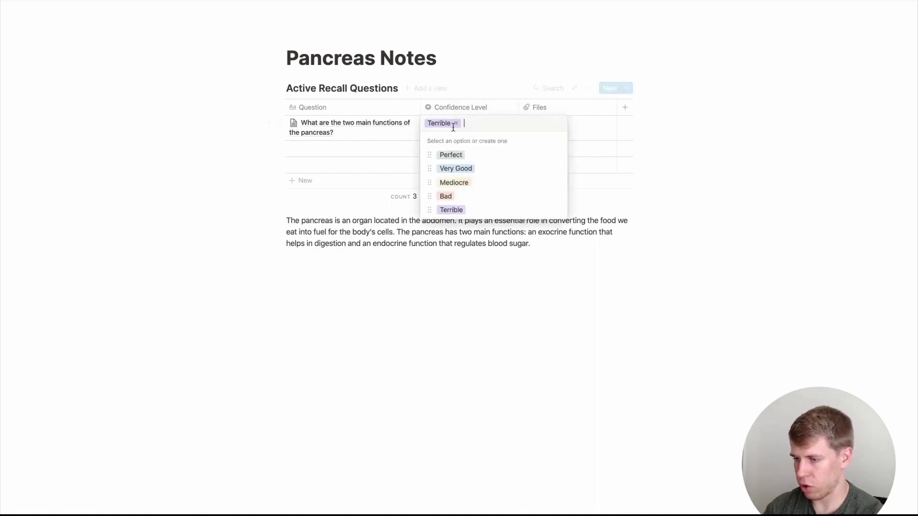
{"action": "left_click", "coordinate": [558, 210]}
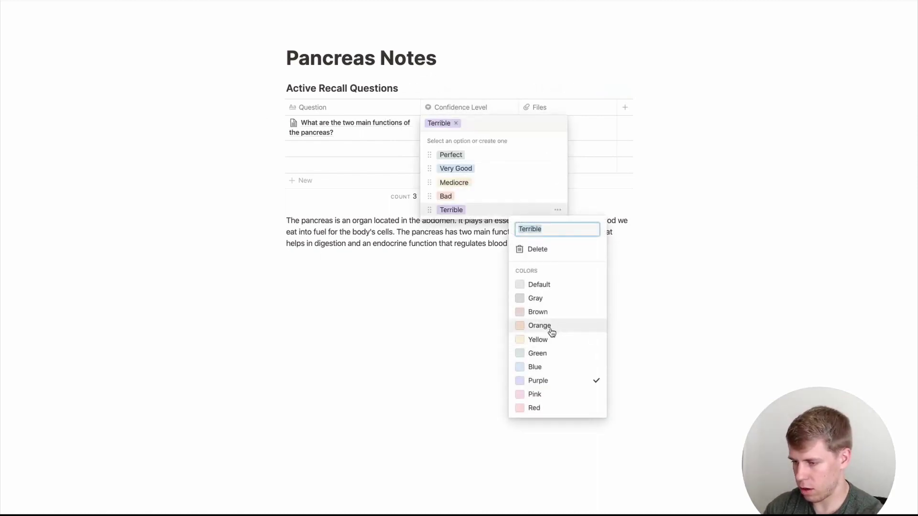
{"action": "left_click", "coordinate": [539, 408]}
{"action": "key", "text": "Escape"}
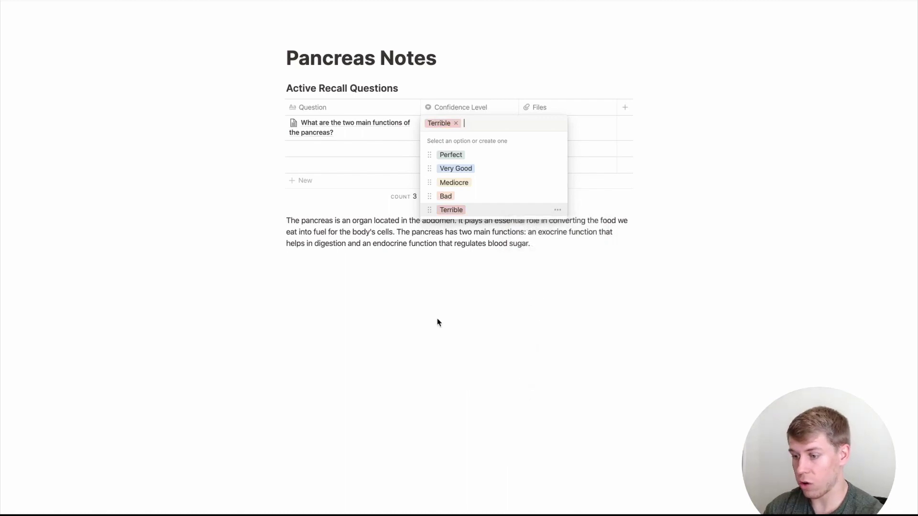
{"action": "key", "text": "Escape"}
{"action": "left_click", "coordinate": [477, 130]}
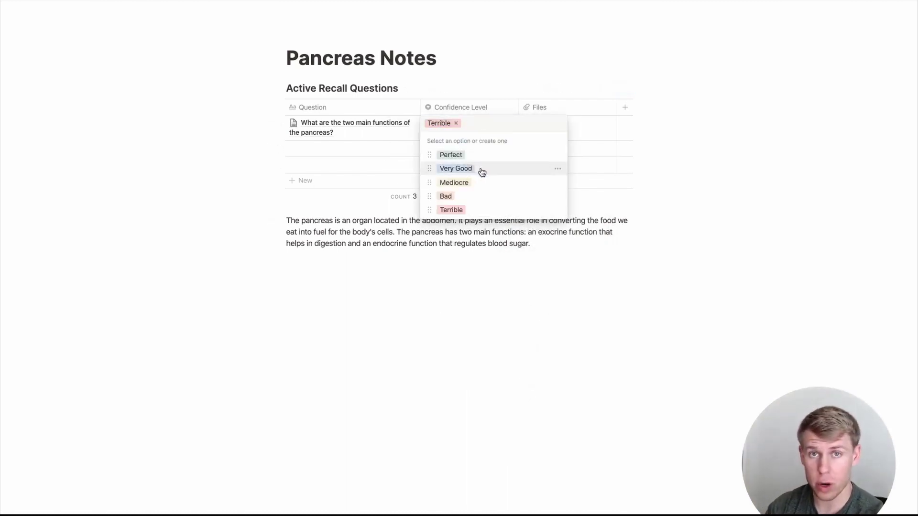
{"action": "left_click", "coordinate": [482, 173]}
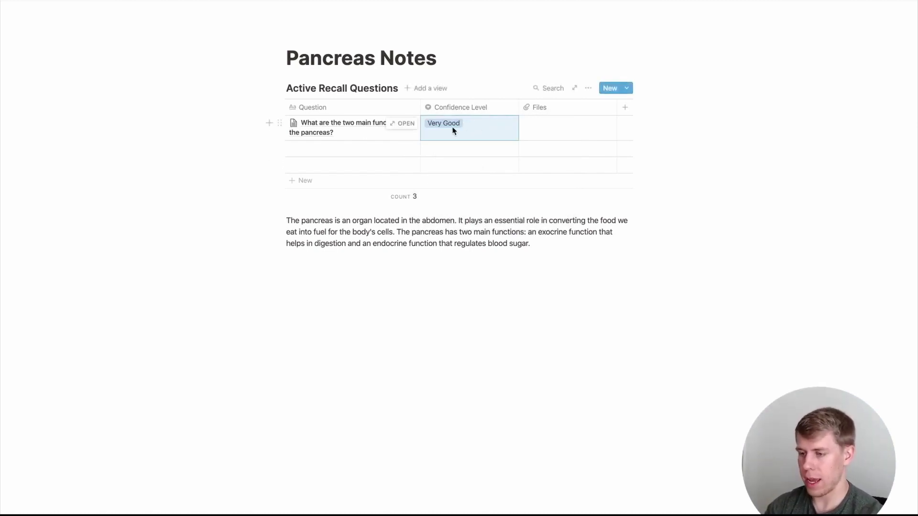
Step: Filter the Active Recall table to show only questions with Confidence Level 'Terrible'
{"action": "left_click", "coordinate": [588, 88]}
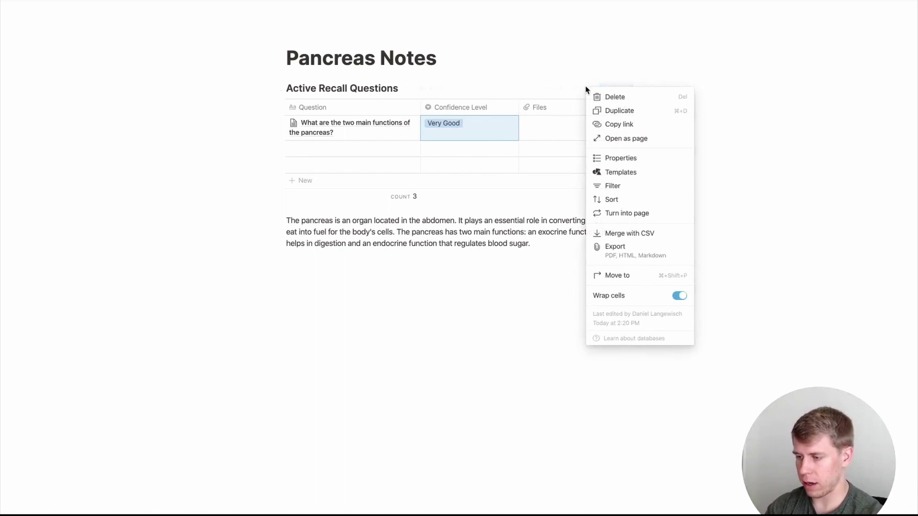
{"action": "left_click", "coordinate": [625, 190]}
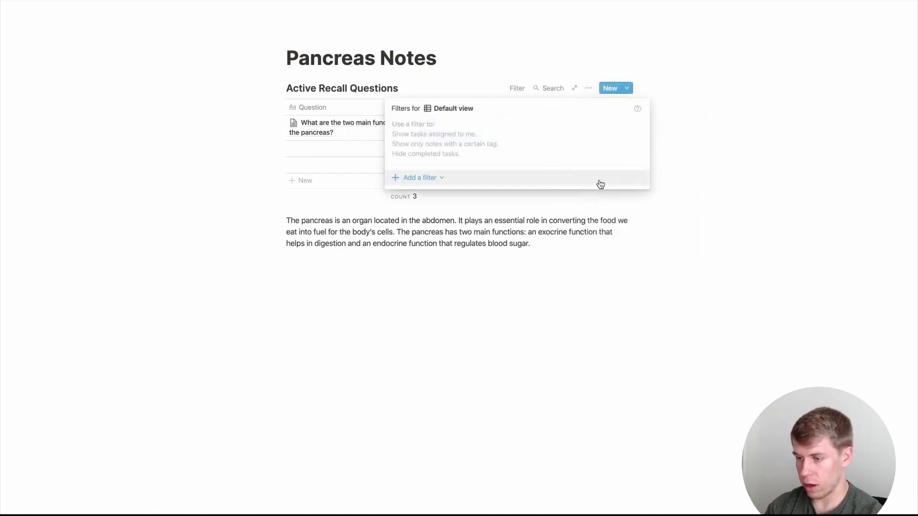
{"action": "left_click", "coordinate": [411, 181]}
{"action": "left_click", "coordinate": [413, 196]}
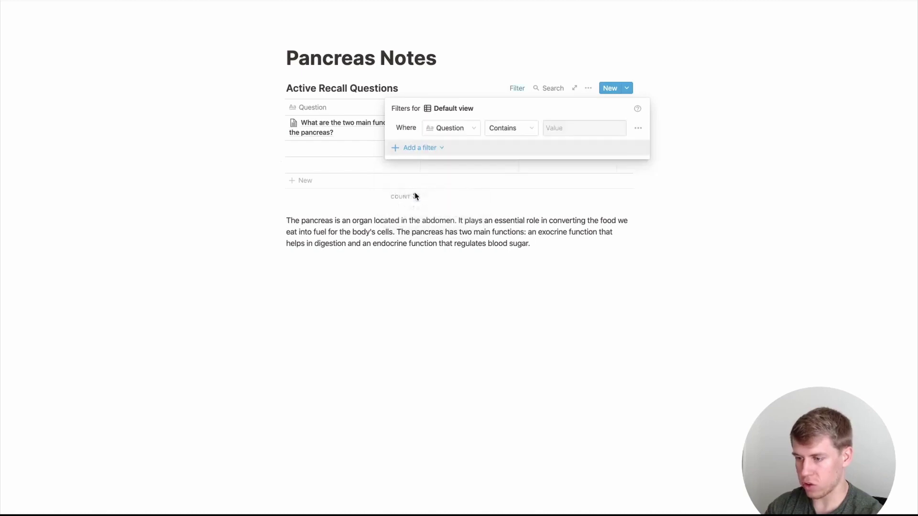
{"action": "left_click", "coordinate": [453, 128]}
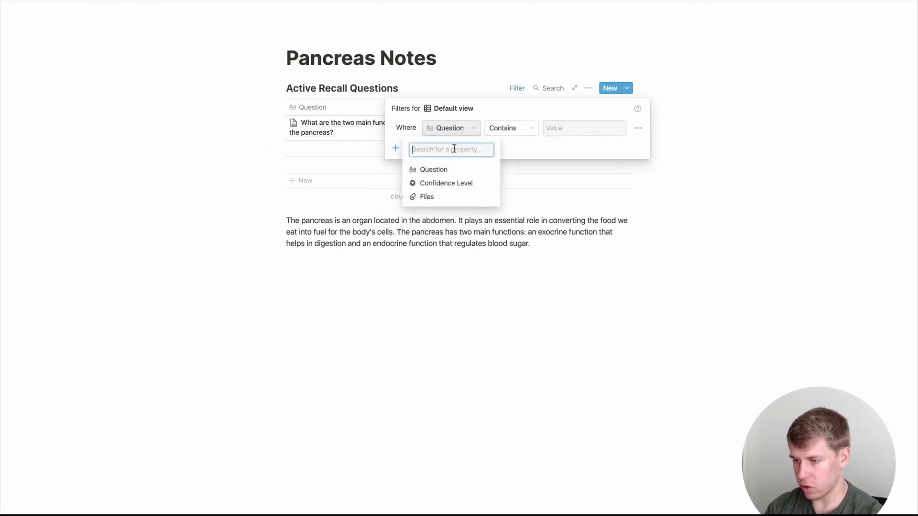
{"action": "left_click", "coordinate": [455, 183]}
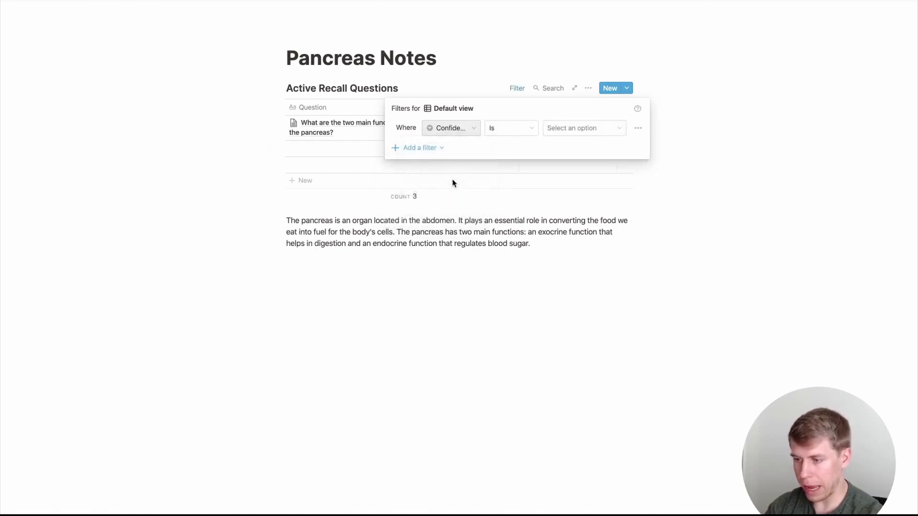
{"action": "left_click", "coordinate": [566, 128]}
{"action": "left_click", "coordinate": [574, 238]}
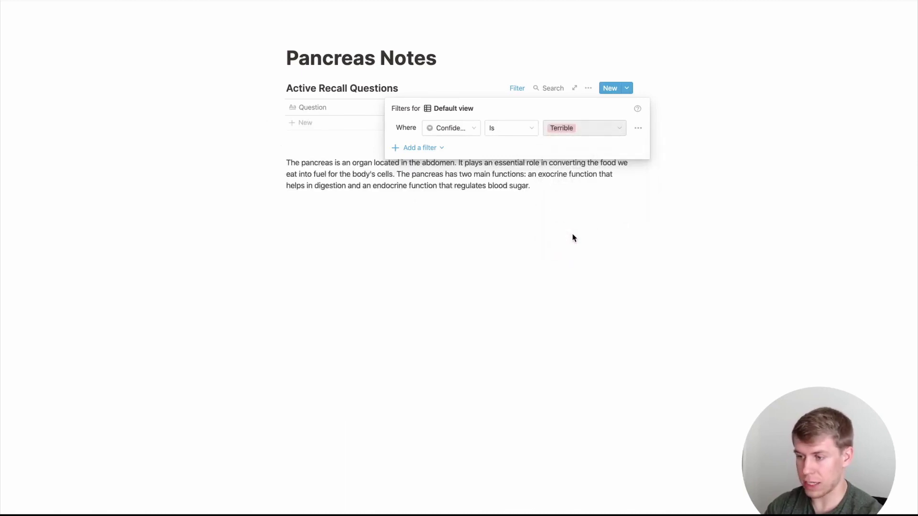
Step: Delete the Confidence Level is Terrible filter so all rows show again
{"action": "left_click", "coordinate": [584, 128]}
{"action": "left_click", "coordinate": [508, 250]}
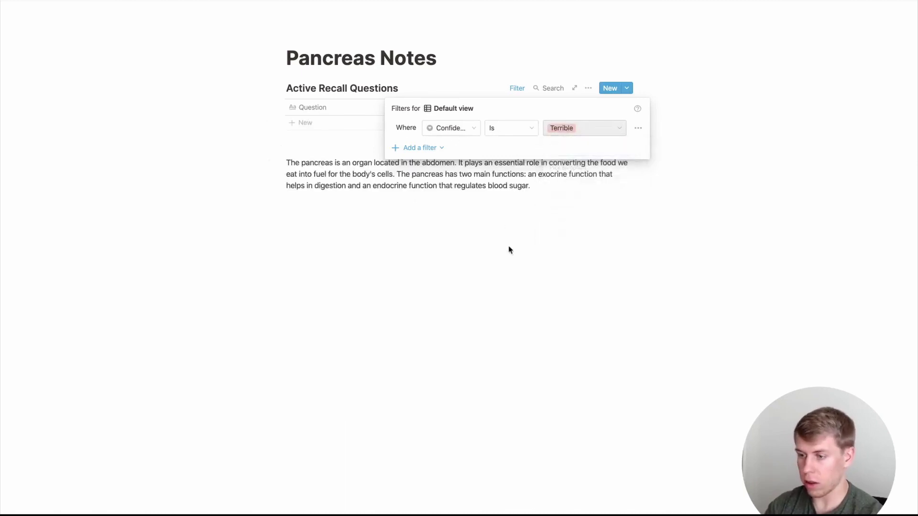
{"action": "left_click", "coordinate": [590, 194]}
{"action": "left_click", "coordinate": [521, 89]}
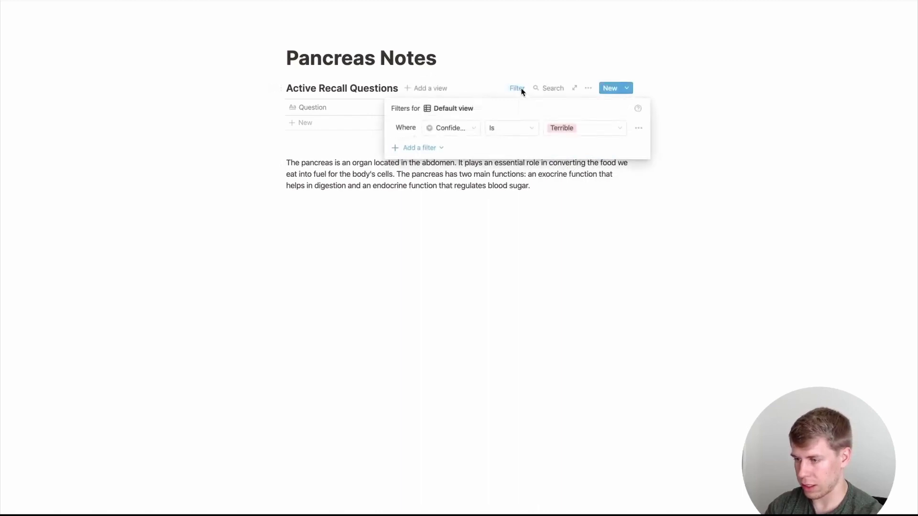
{"action": "left_click", "coordinate": [639, 129]}
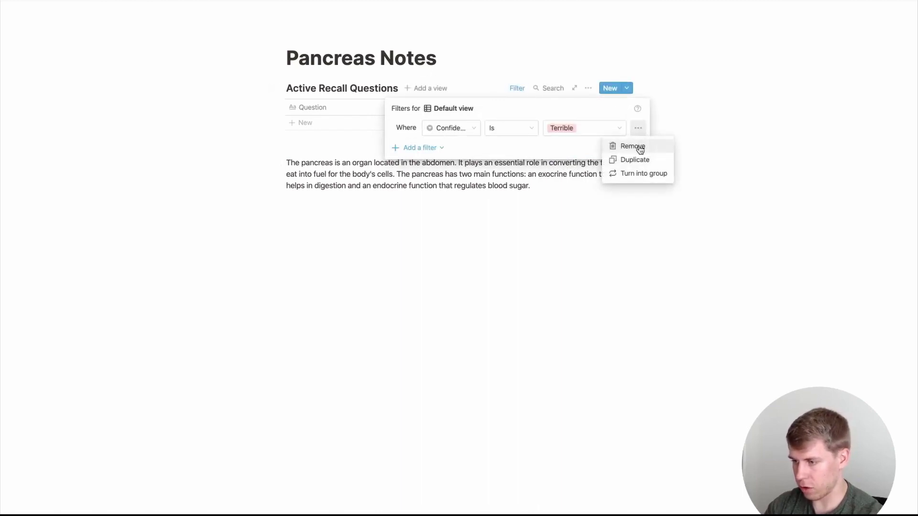
{"action": "left_click", "coordinate": [636, 146]}
Step: Add an ascending Confidence Level sort to the Active Recall Questions table's default view
{"action": "left_click", "coordinate": [548, 56]}
{"action": "left_click", "coordinate": [586, 88]}
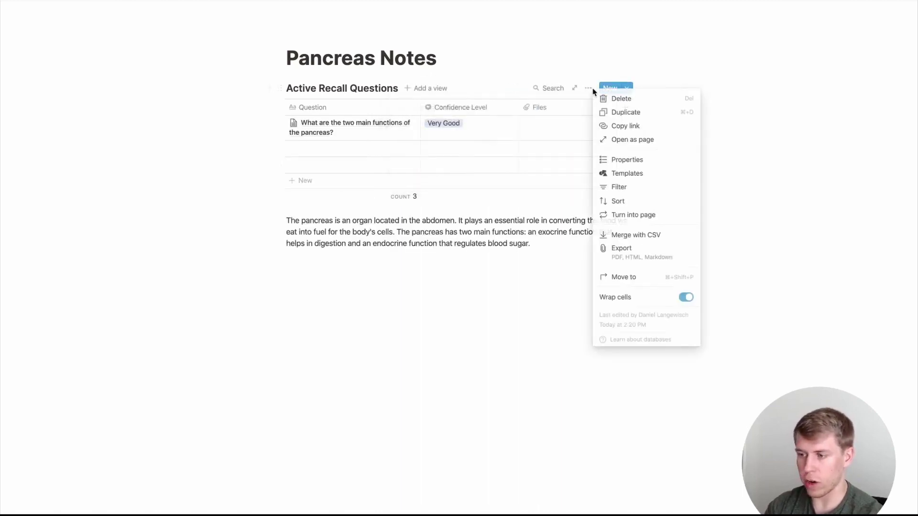
{"action": "left_click", "coordinate": [627, 201]}
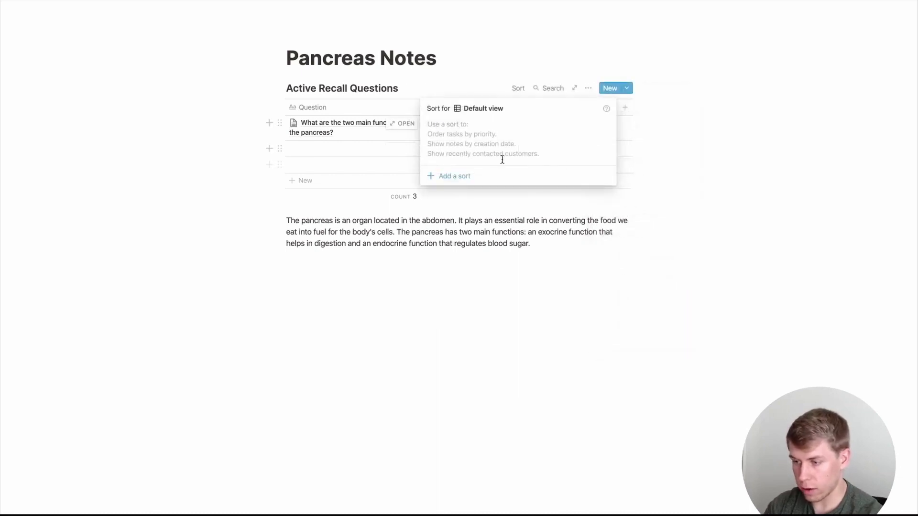
{"action": "left_click", "coordinate": [454, 176]}
{"action": "left_click", "coordinate": [474, 127]}
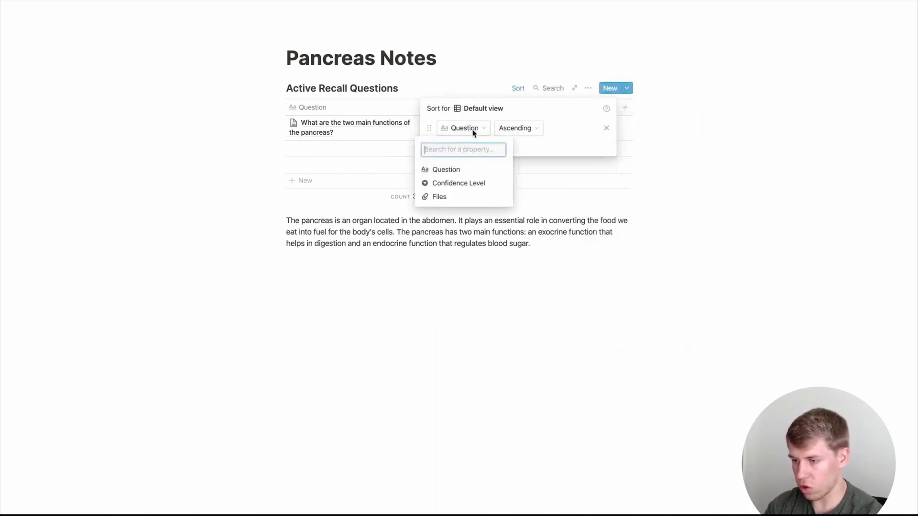
{"action": "left_click", "coordinate": [466, 186]}
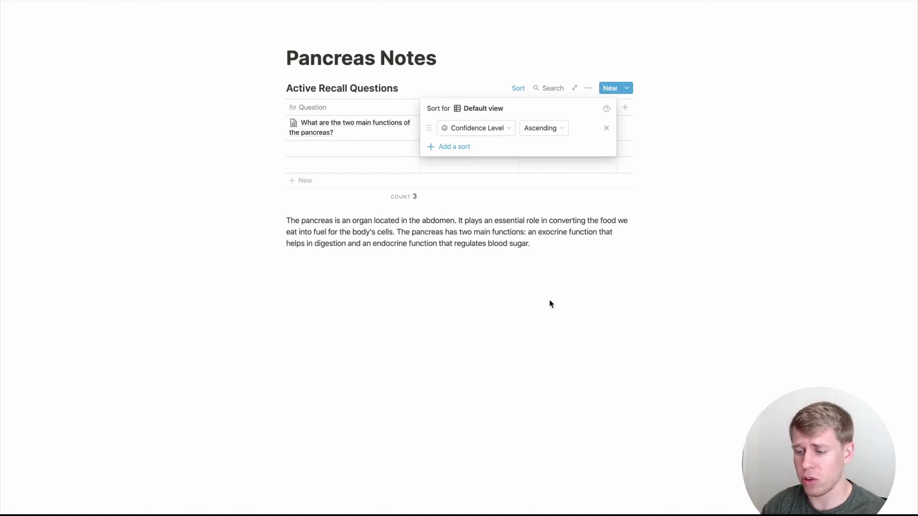
Step: Add a toggle below the pancreas paragraph reading 'What are the two main functions of the pancreas?'
{"action": "left_click", "coordinate": [550, 301]}
{"action": "left_click", "coordinate": [300, 275]}
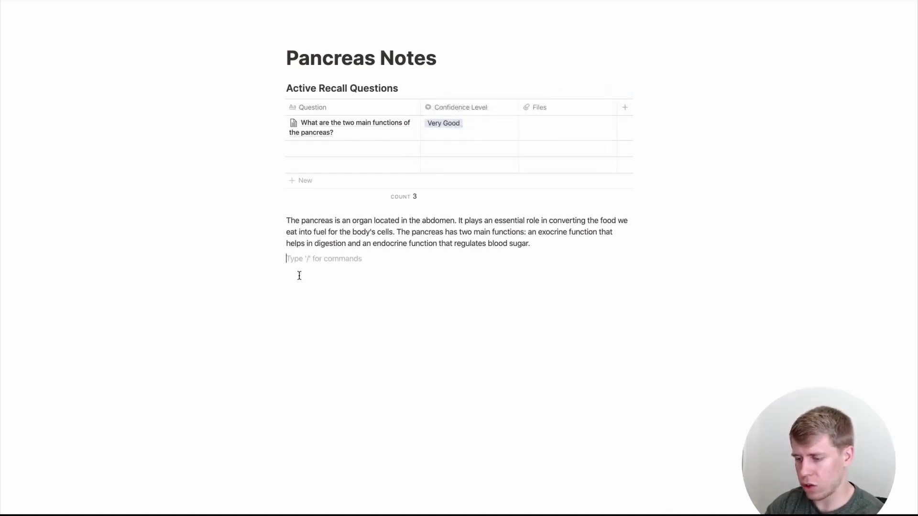
{"action": "type", "text": "/togg"}
{"action": "key", "text": "Return"}
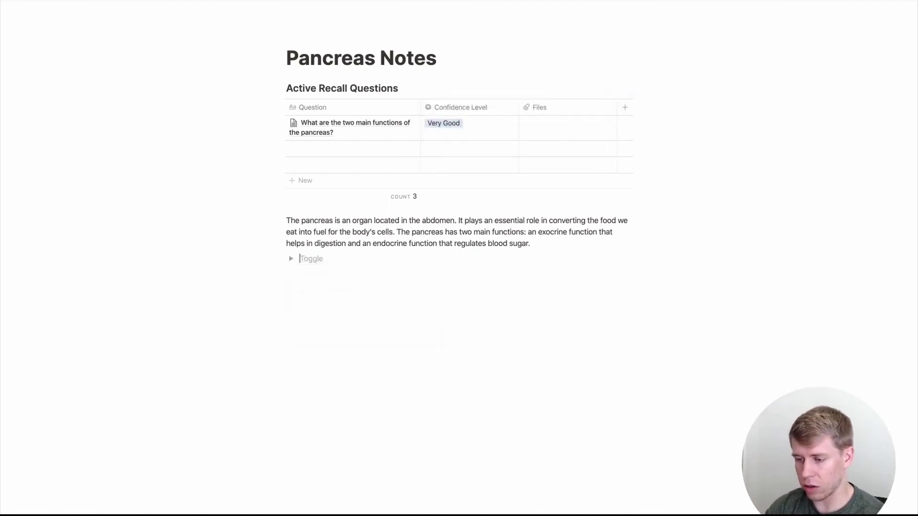
{"action": "type", "text": "What are t"}
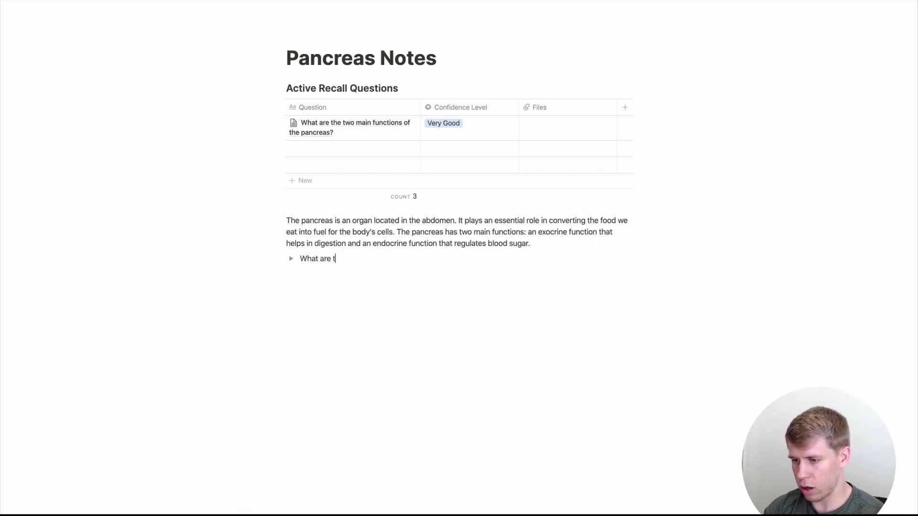
{"action": "type", "text": "he two mai"}
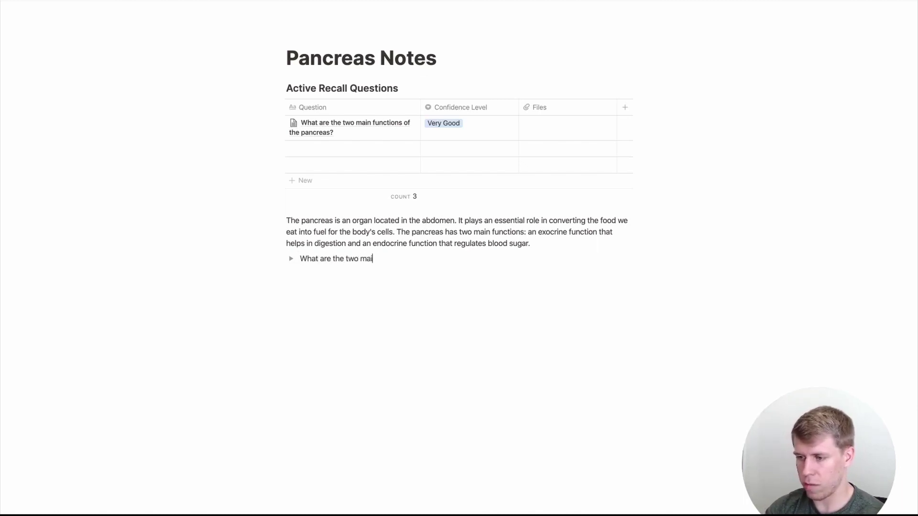
{"action": "type", "text": "n functions of the pancreas?"}
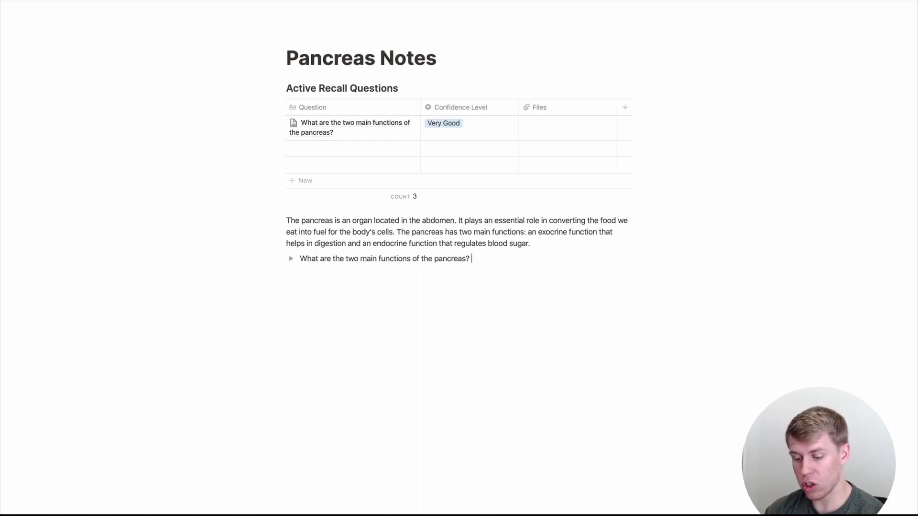
Step: Tag the toggle question with a 'Next Saturday' date mention
{"action": "type", "text": "@"}
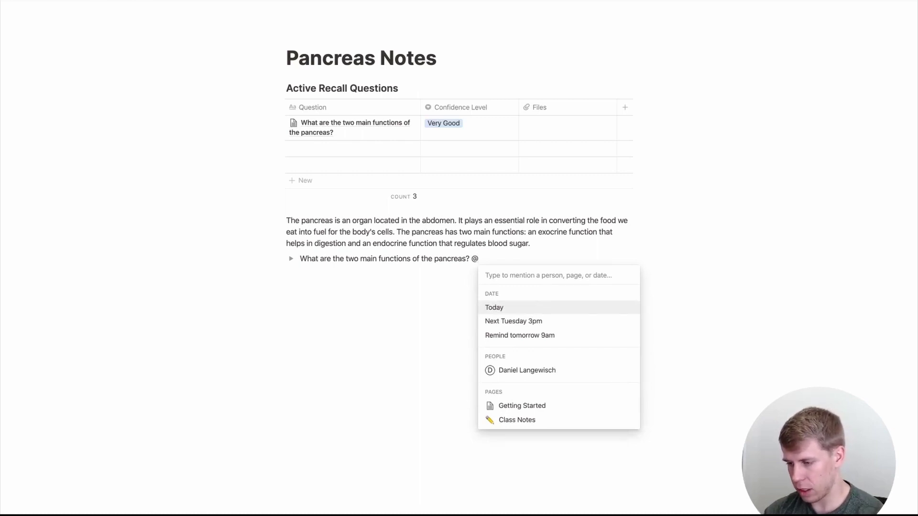
{"action": "type", "text": "next sat"}
{"action": "key", "text": "Return"}
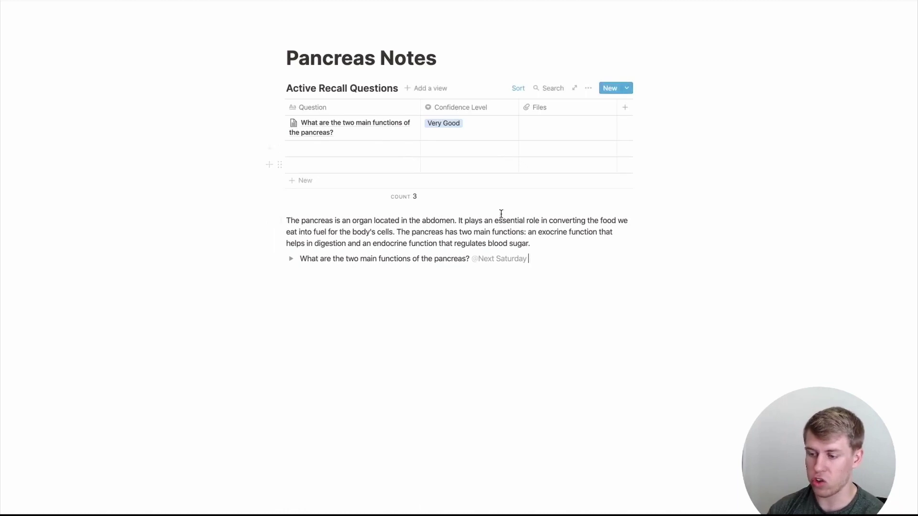
Step: Change the Files column's property type to Last edited time
{"action": "left_click", "coordinate": [579, 114]}
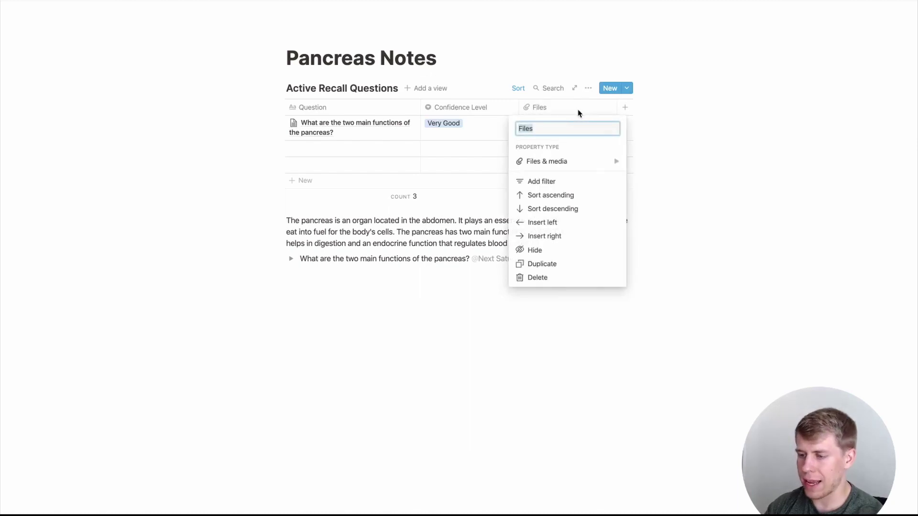
{"action": "mouse_move", "coordinate": [580, 171]}
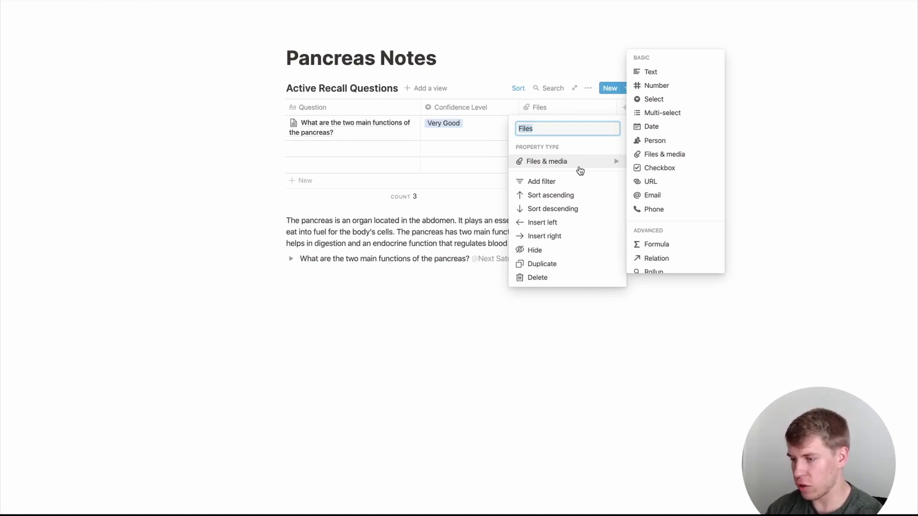
{"action": "scroll", "coordinate": [667, 172], "scroll_direction": "down", "scroll_amount": 1}
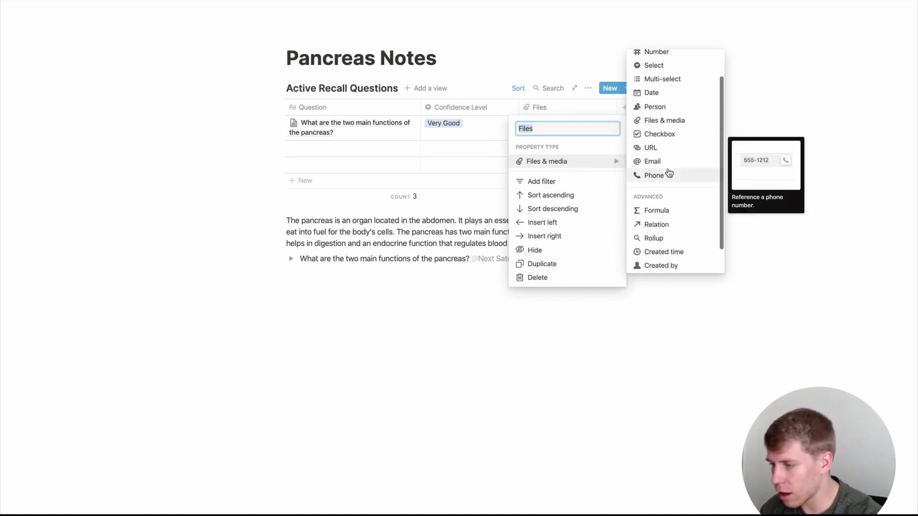
{"action": "scroll", "coordinate": [673, 230], "scroll_direction": "down", "scroll_amount": 1}
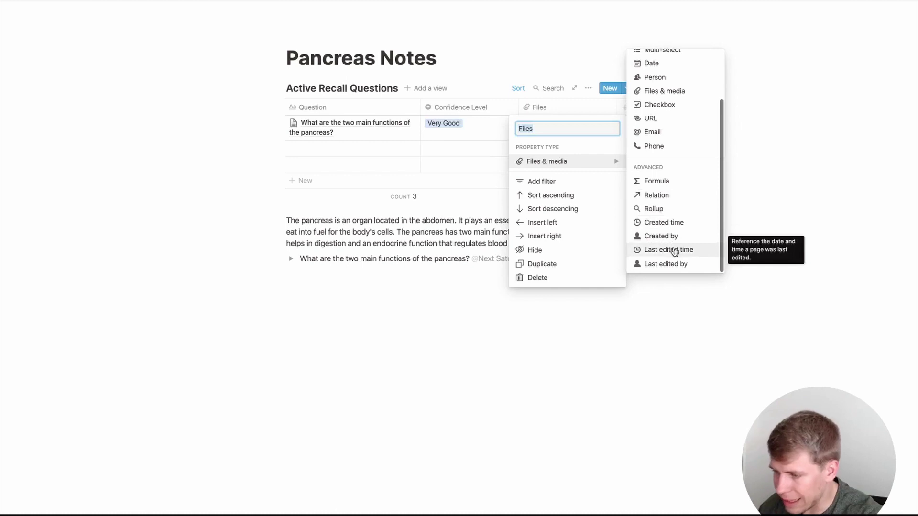
{"action": "left_click", "coordinate": [674, 250]}
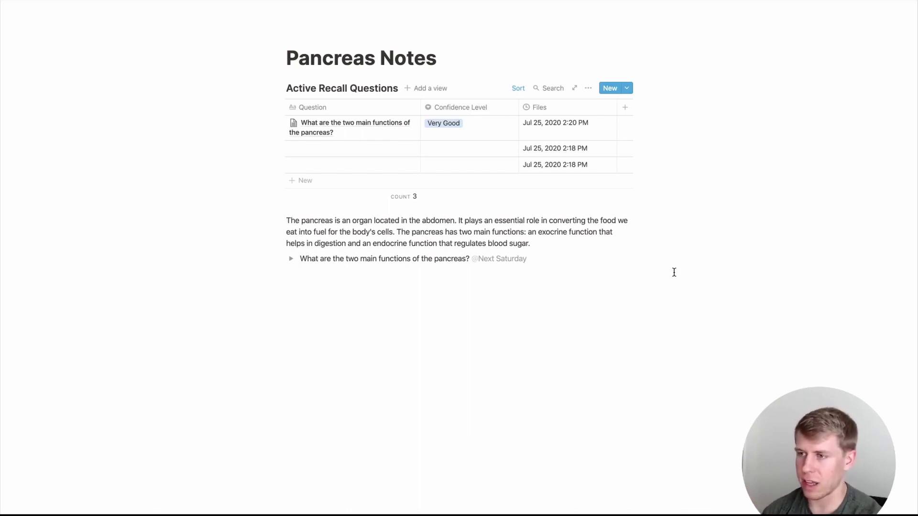
Step: Add a Number column named 'Times Studies' and enter 3 for the first question
{"action": "left_click", "coordinate": [627, 110]}
{"action": "mouse_move", "coordinate": [693, 161]}
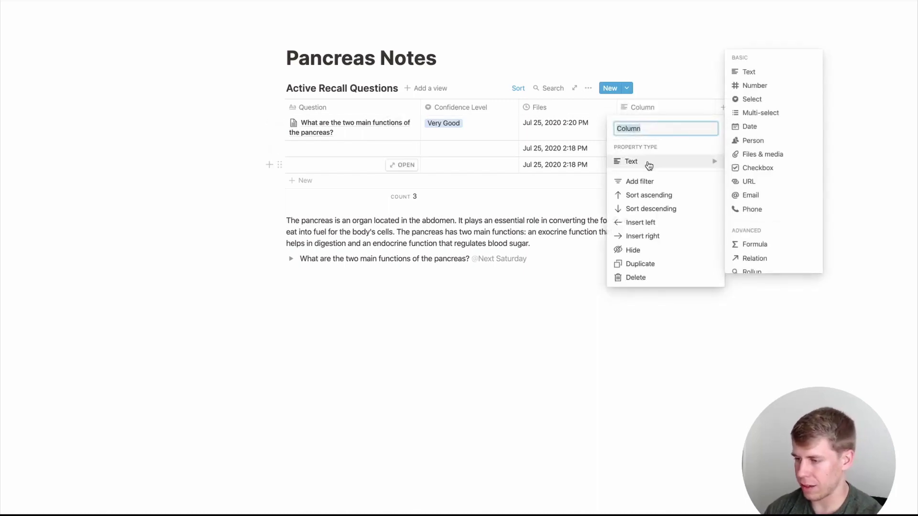
{"action": "left_click", "coordinate": [755, 86]}
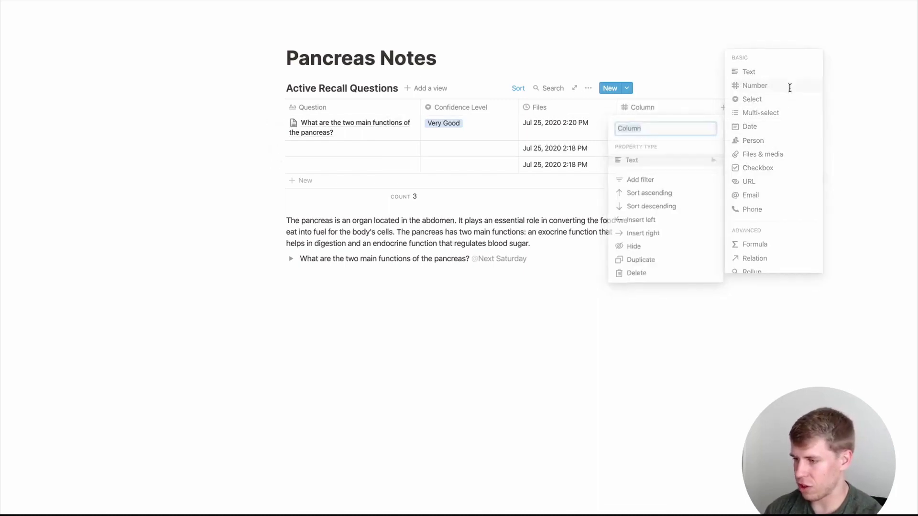
{"action": "left_click", "coordinate": [641, 113]}
{"action": "type", "text": "Times"}
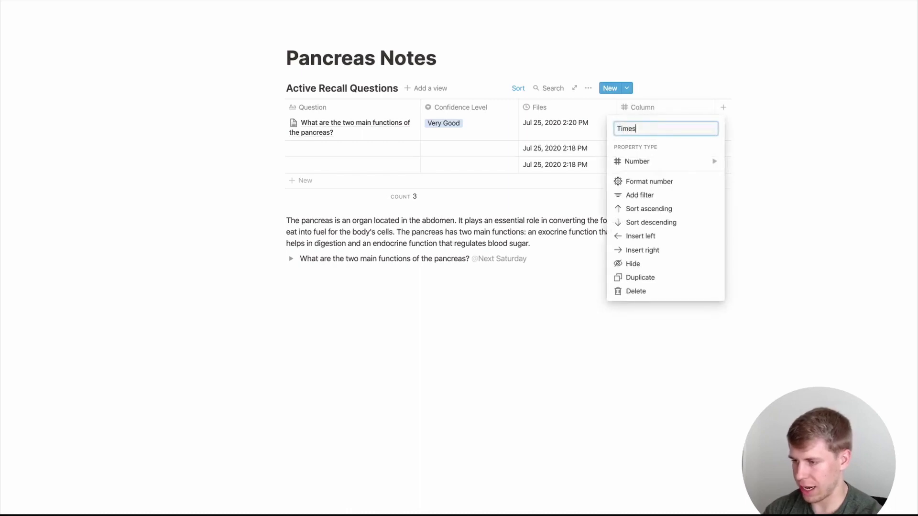
{"action": "type", "text": " Studies"}
{"action": "key", "text": "Return"}
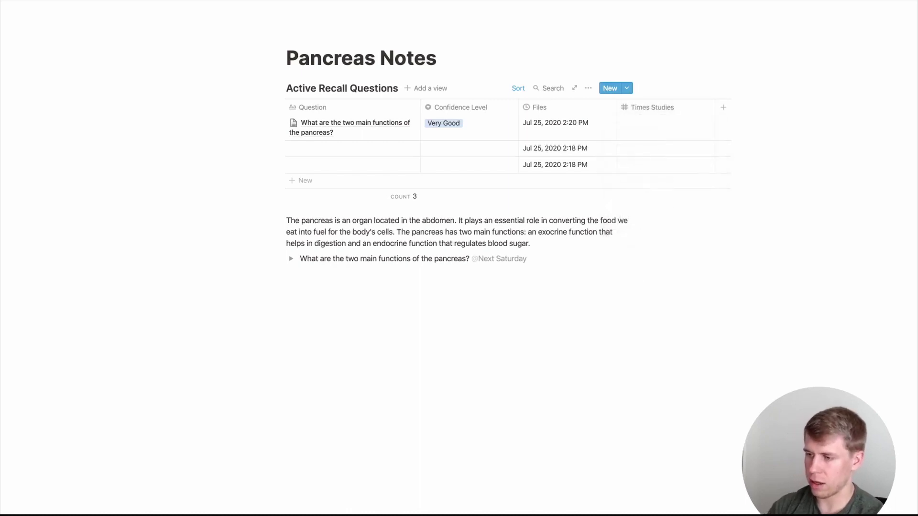
{"action": "left_click", "coordinate": [655, 131]}
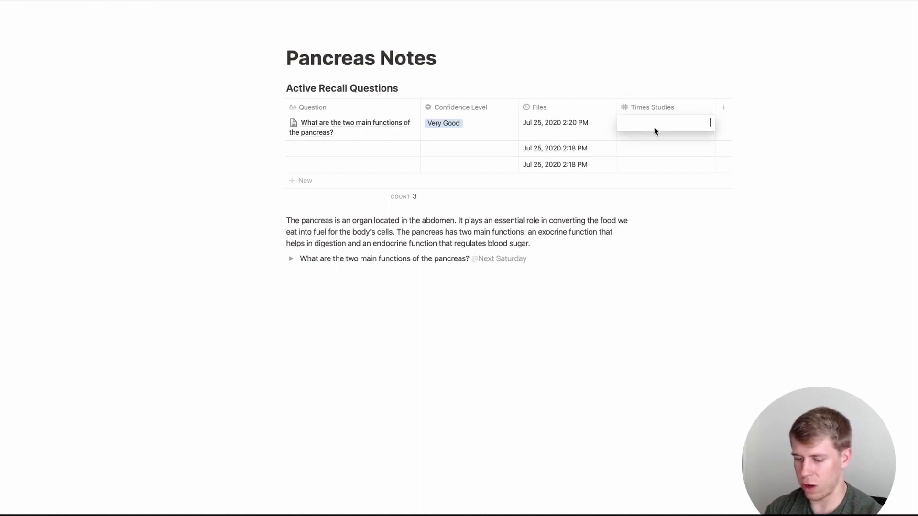
{"action": "type", "text": "3"}
{"action": "key", "text": "Return"}
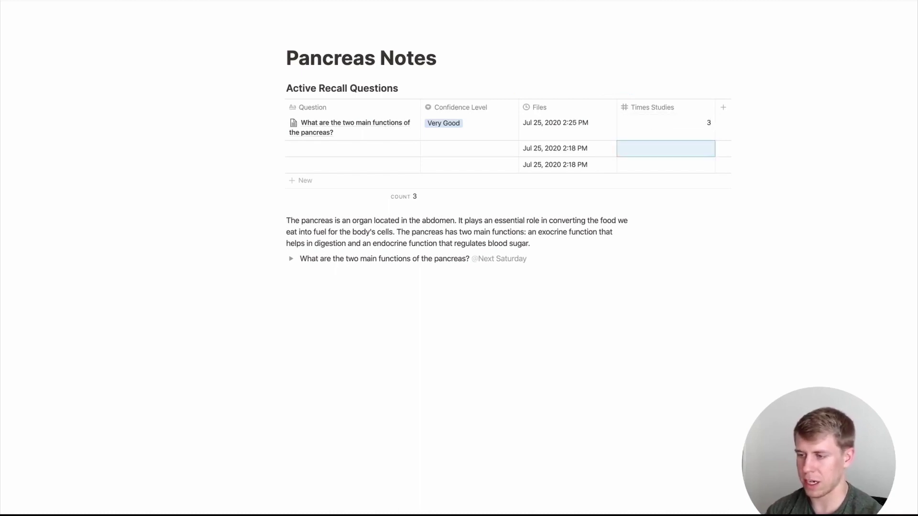
Step: Rename the Files column to 'Last Studied Time'
{"action": "left_click", "coordinate": [557, 110]}
{"action": "type", "text": "La"}
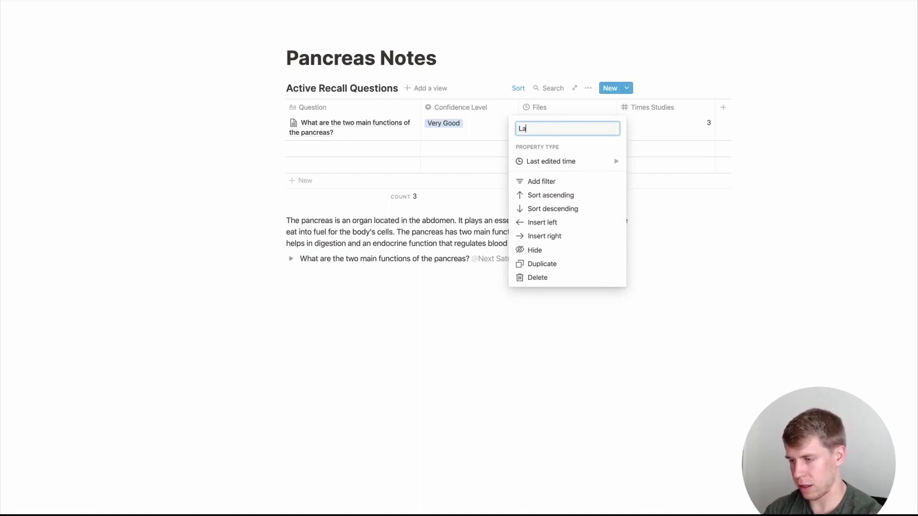
{"action": "type", "text": "st Studied Time"}
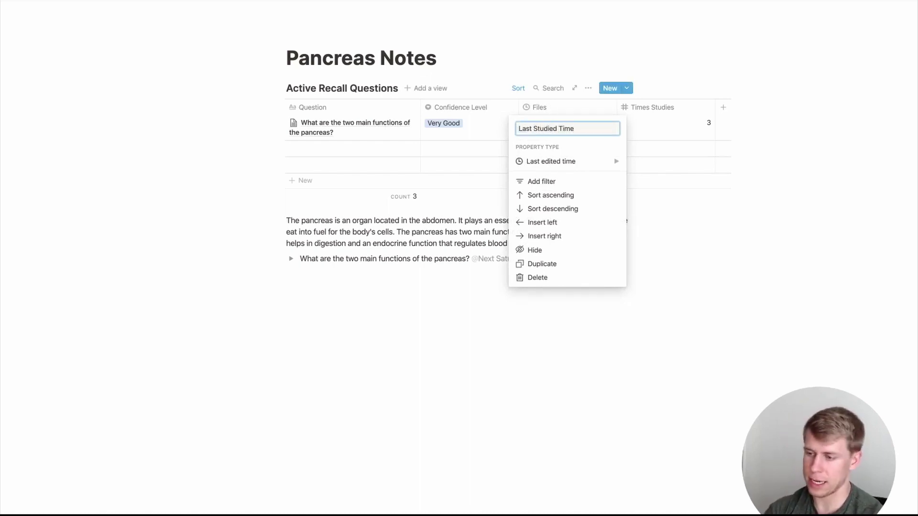
{"action": "left_click", "coordinate": [672, 294]}
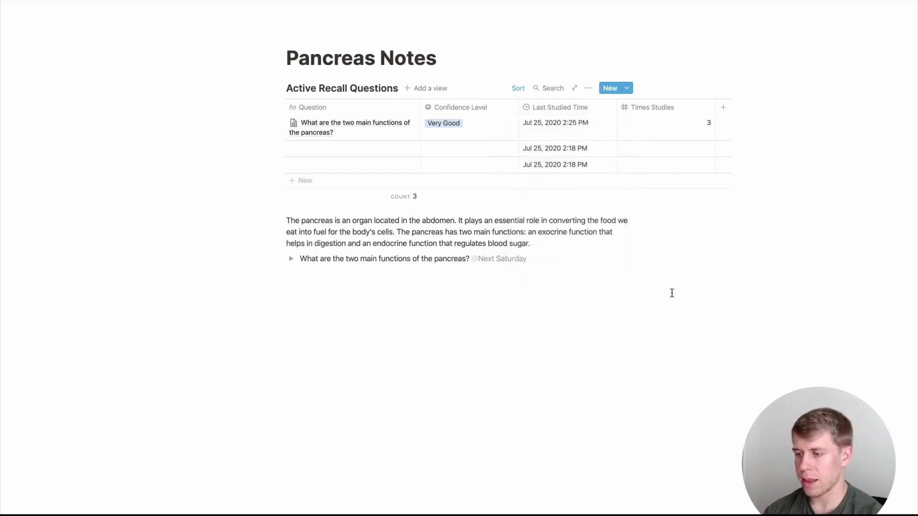